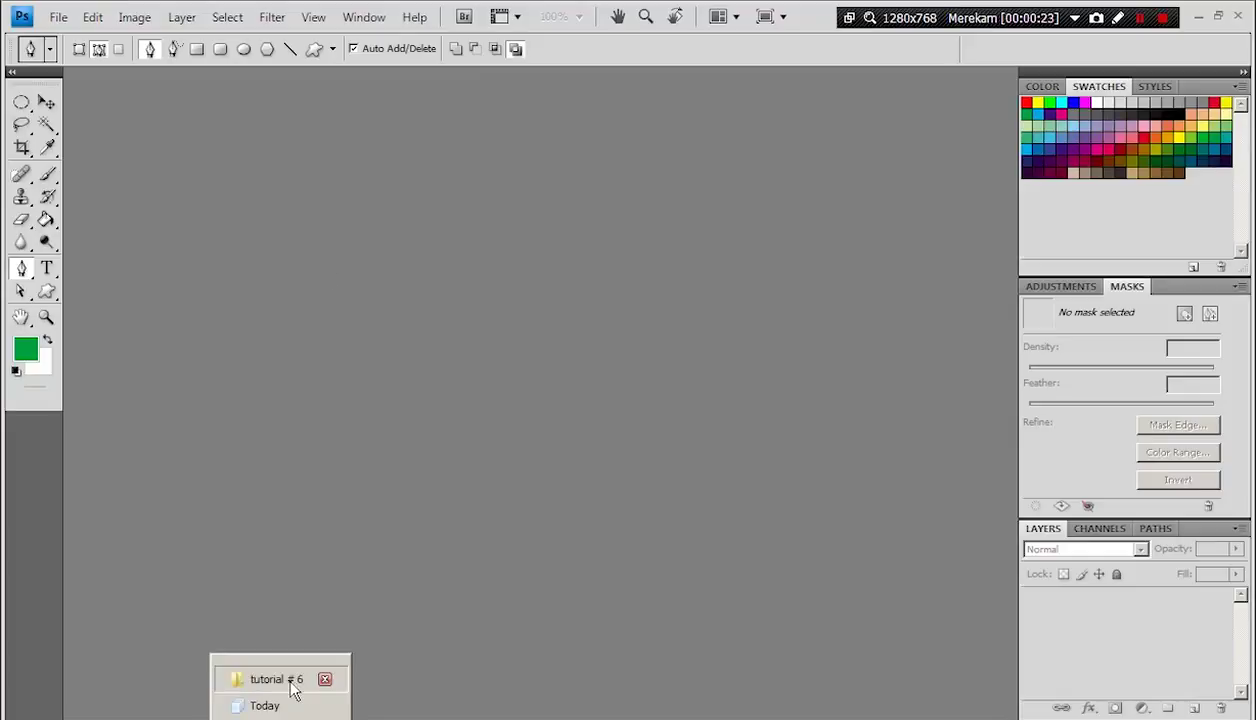
# Open NSKA (4).jpg from the tutorial # 6 folder in Photoshop
pyautogui.click(292, 680)
pyautogui.moveTo(718, 312); pyautogui.dragTo(295, 382)
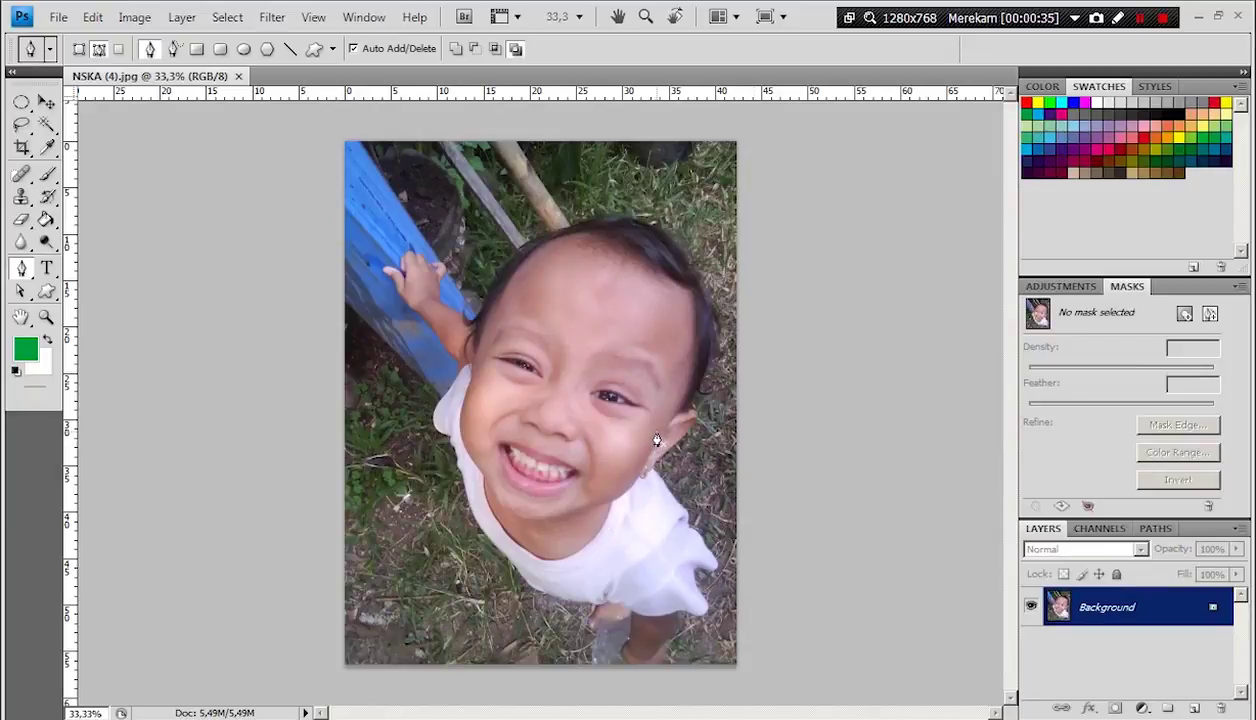
pyautogui.press('v')
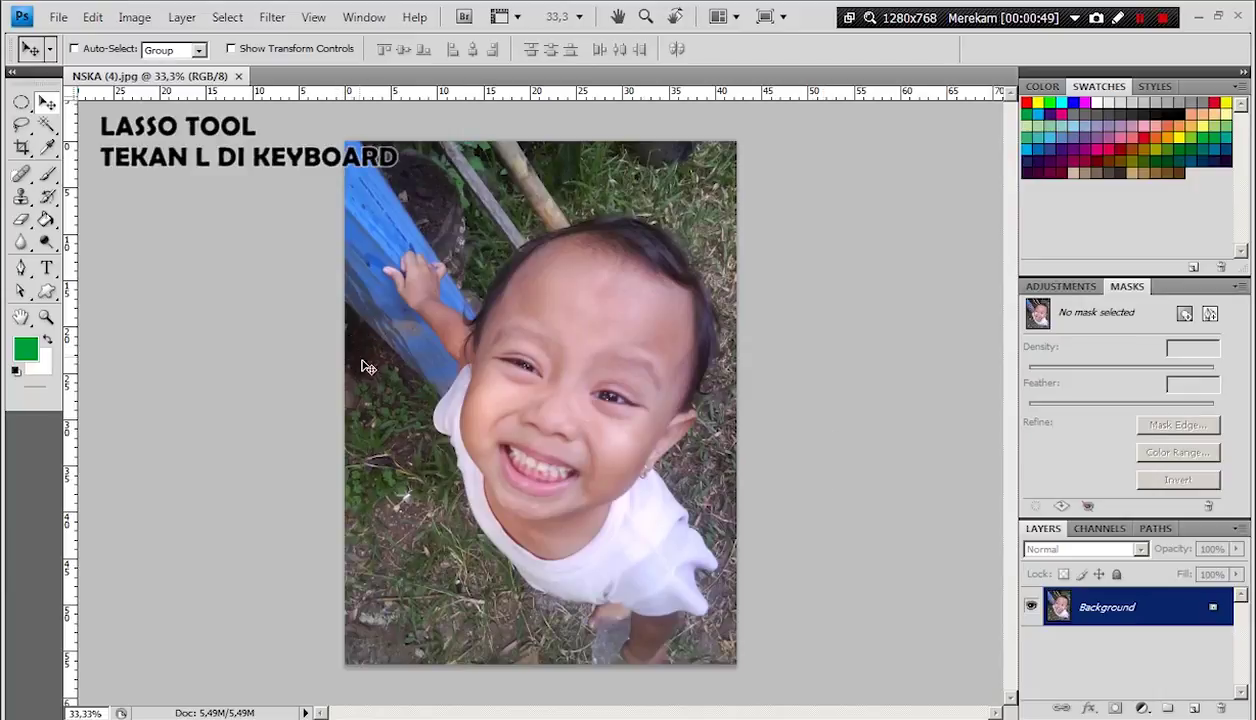
# Draw a freehand Lasso selection around the child, including the hand on the blue post
pyautogui.click(22, 125)
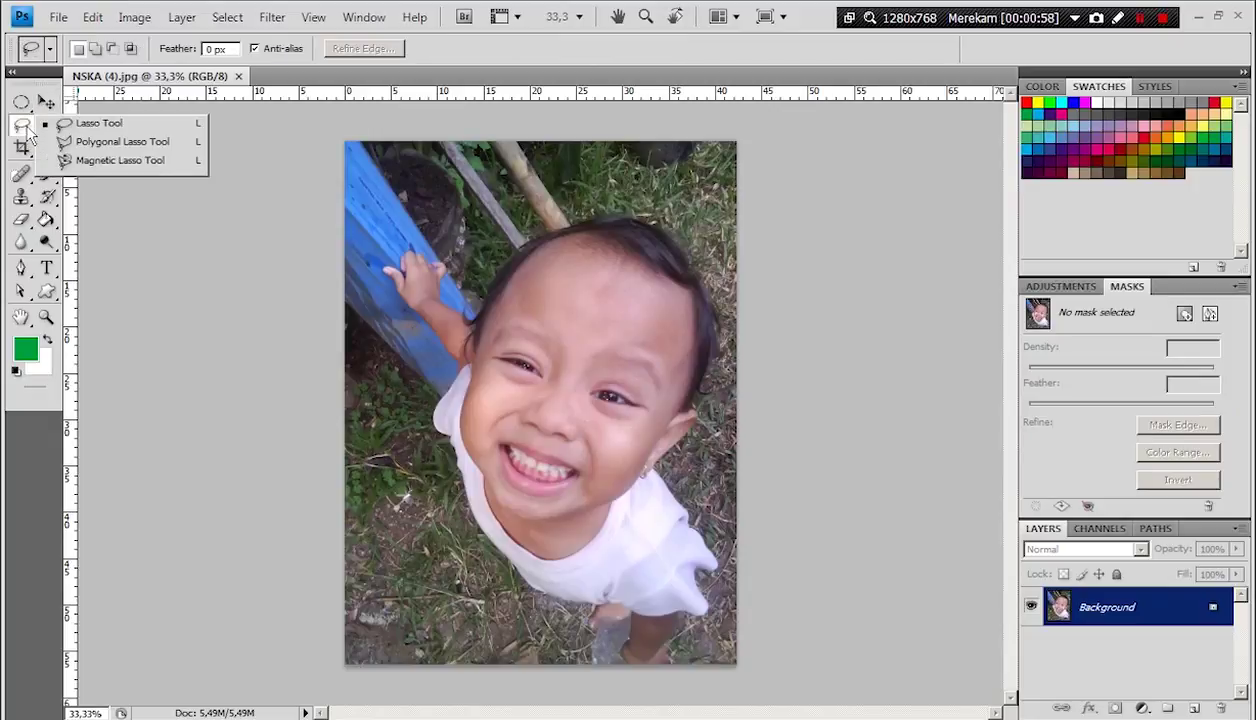
pyautogui.click(121, 123)
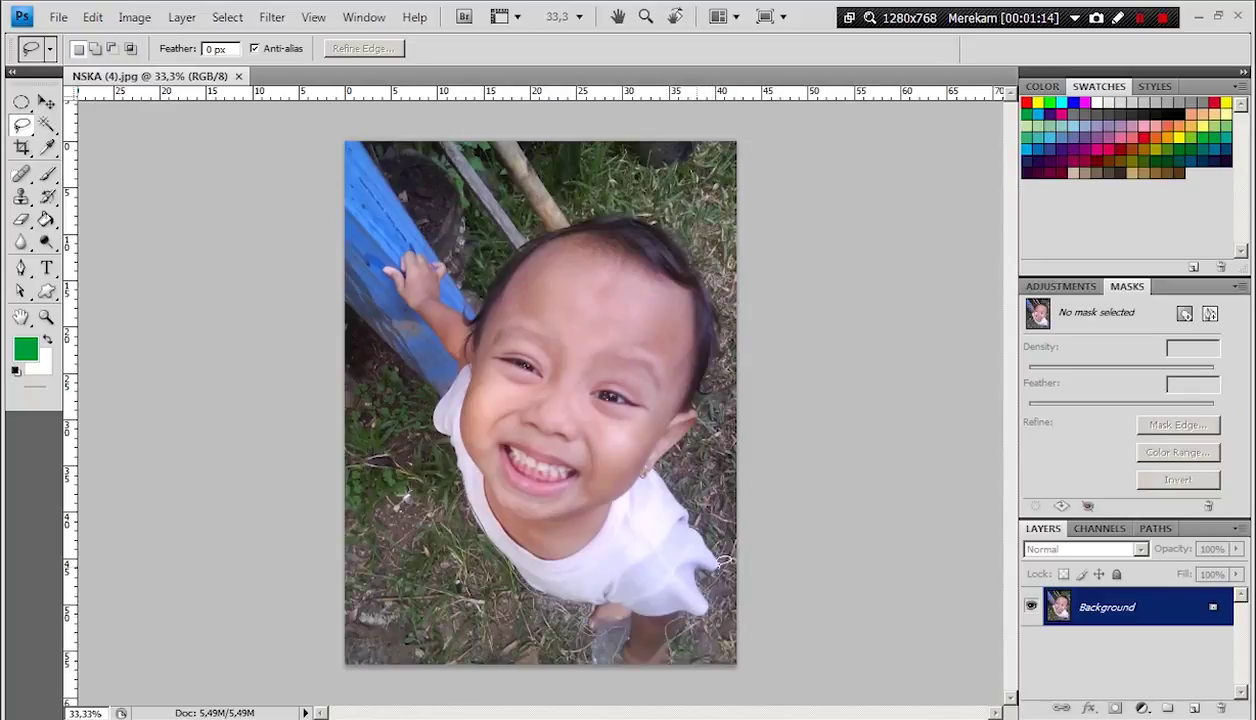
pyautogui.moveTo(731, 341)
pyautogui.mouseDown()
pyautogui.moveTo(453, 276)
pyautogui.moveTo(398, 244)
pyautogui.moveTo(442, 380)
pyautogui.moveTo(428, 432)
pyautogui.moveTo(458, 494)
pyautogui.mouseUp()
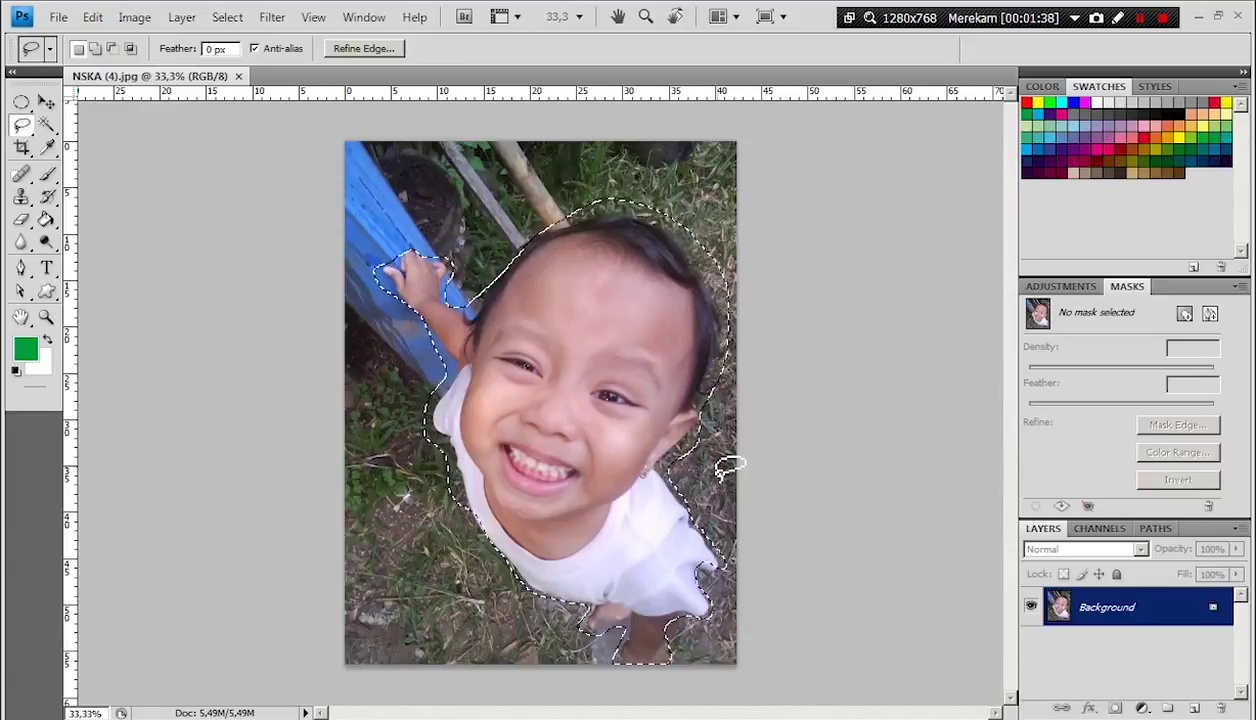
pyautogui.press('v')
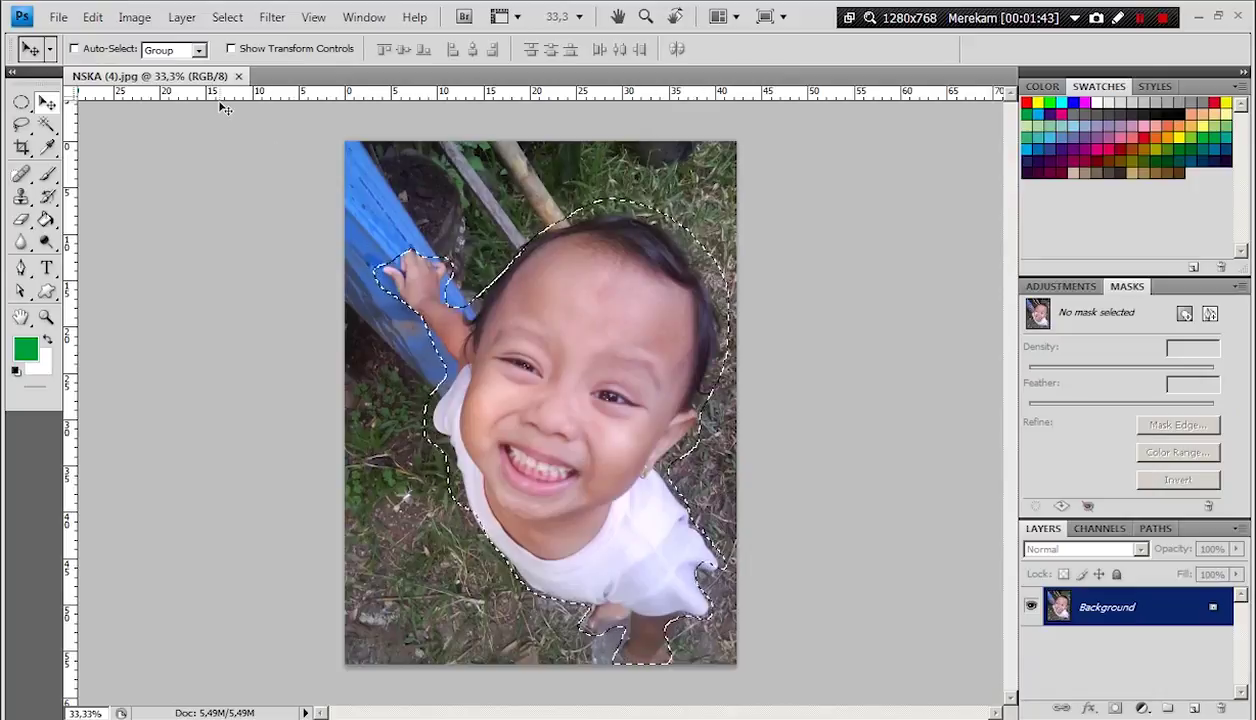
# Invert the lasso selection, fill the background white, then undo the fill and deselect
pyautogui.click(226, 17)
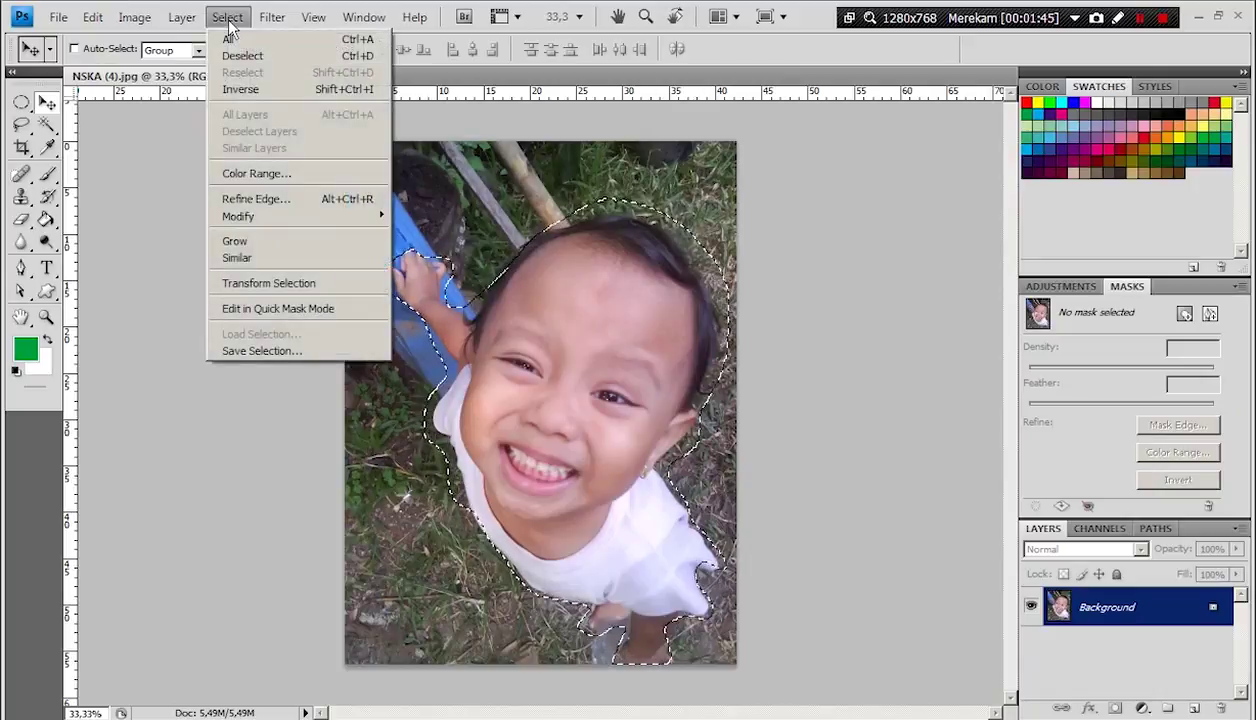
pyautogui.click(277, 91)
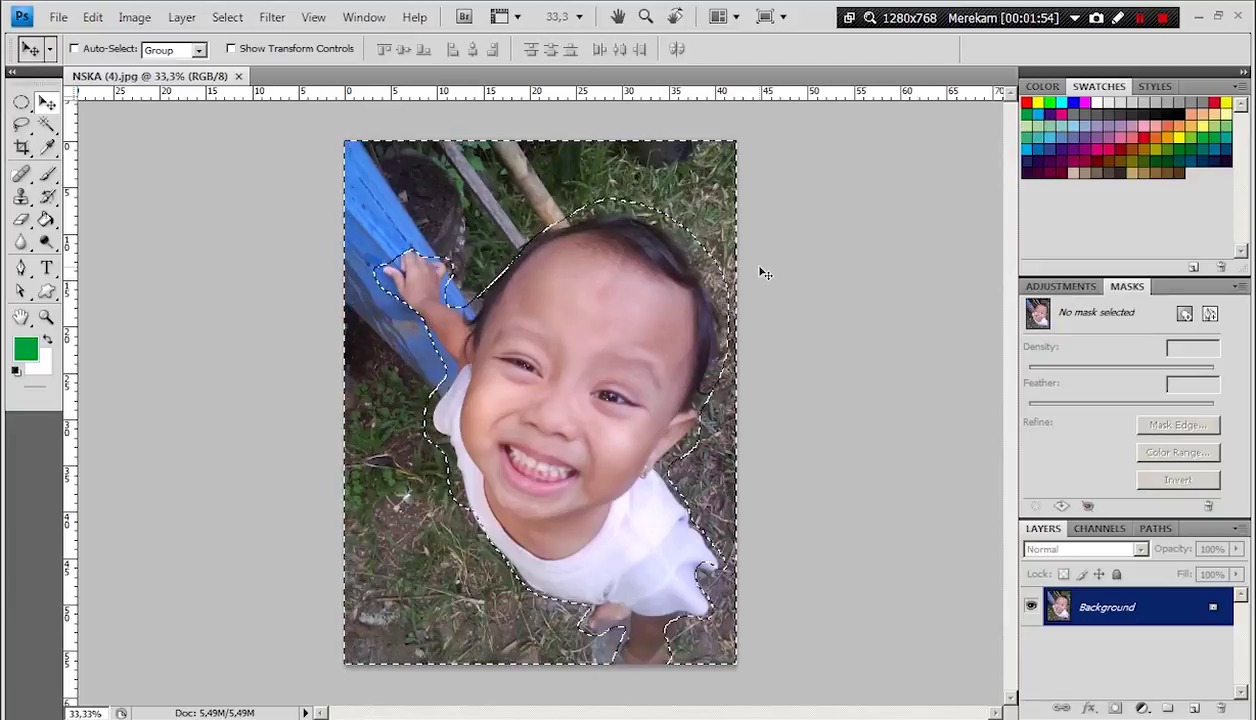
pyautogui.press('Delete')
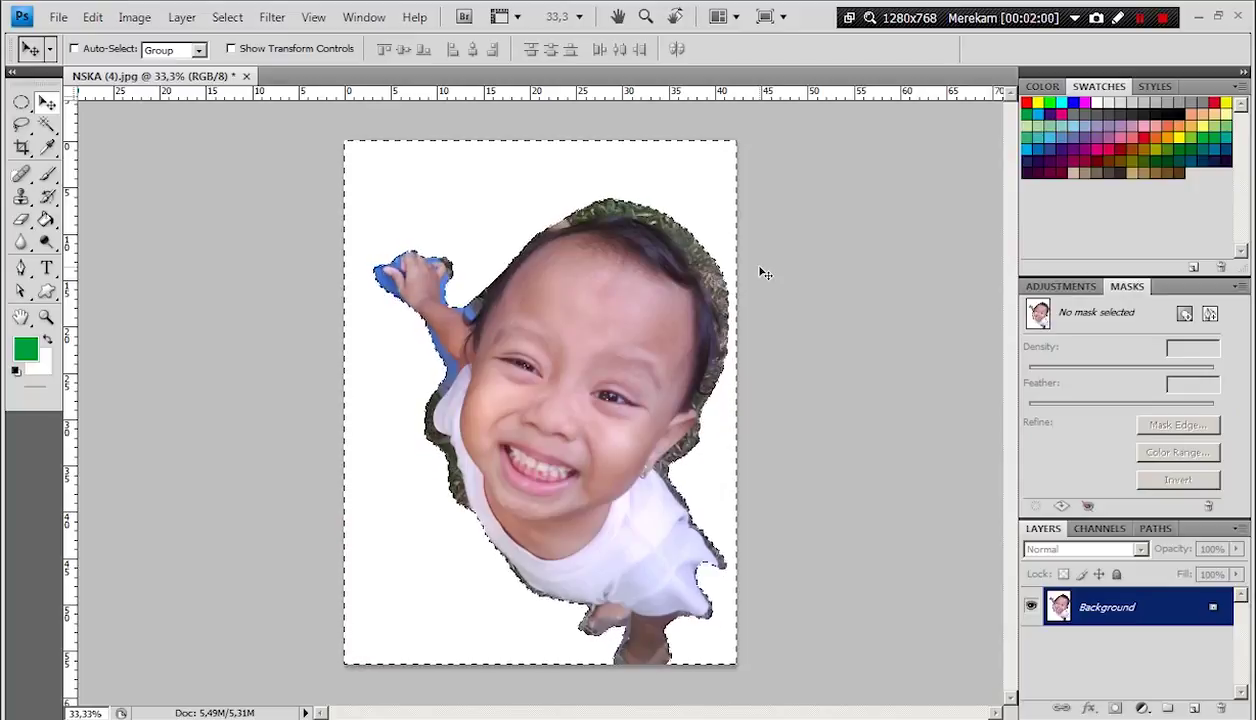
pyautogui.hotkey('ctrl', 'z')
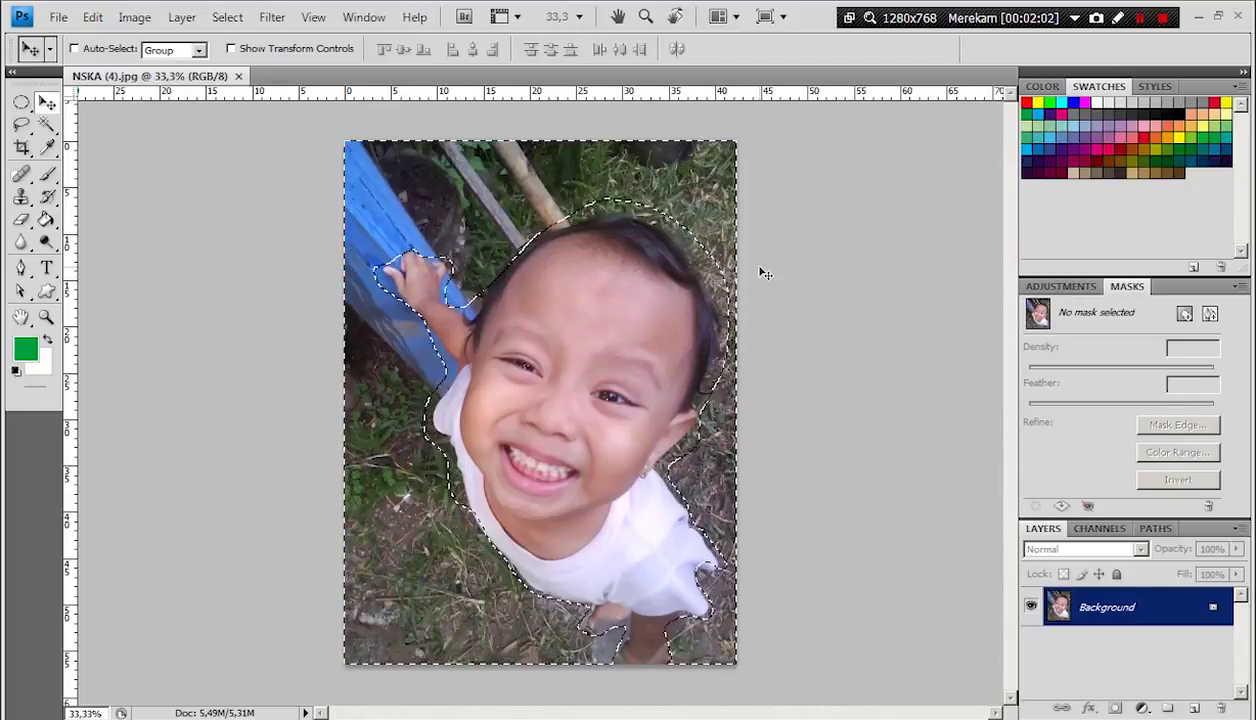
pyautogui.hotkey('ctrl', 'd')
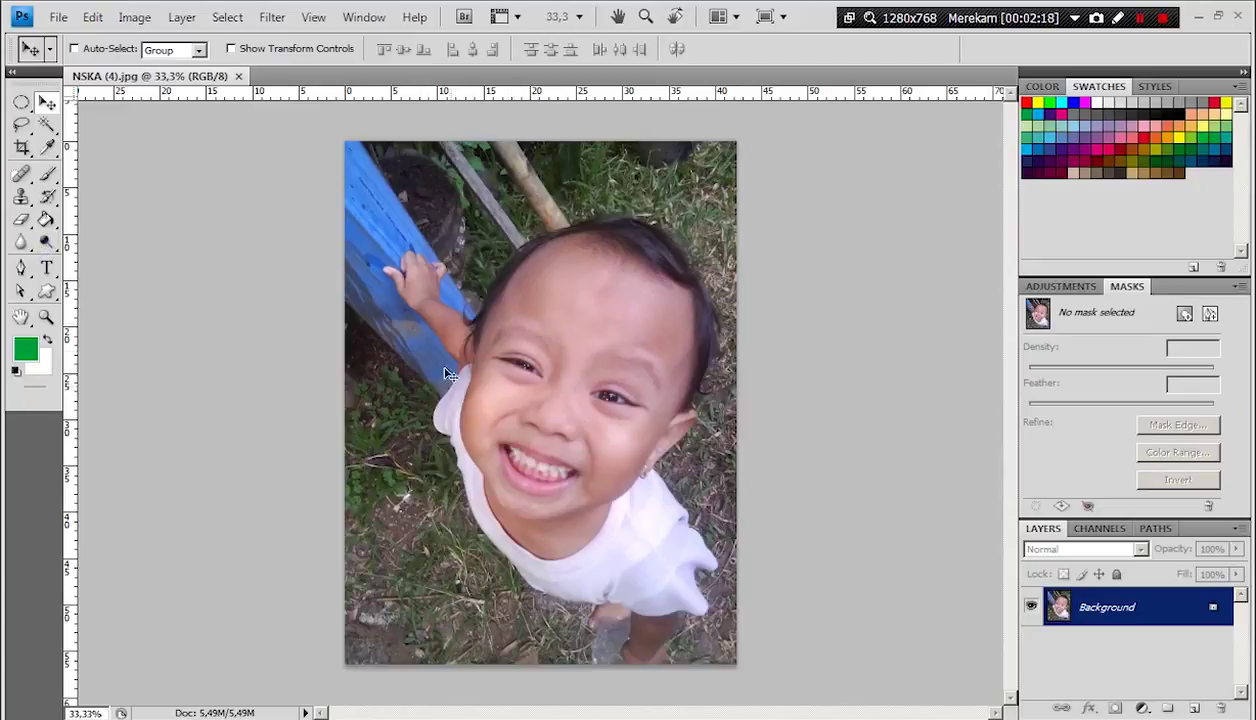
# Start a Pen path at the hair's edge, curving anchors along the top and side of the hair
pyautogui.click(24, 270)
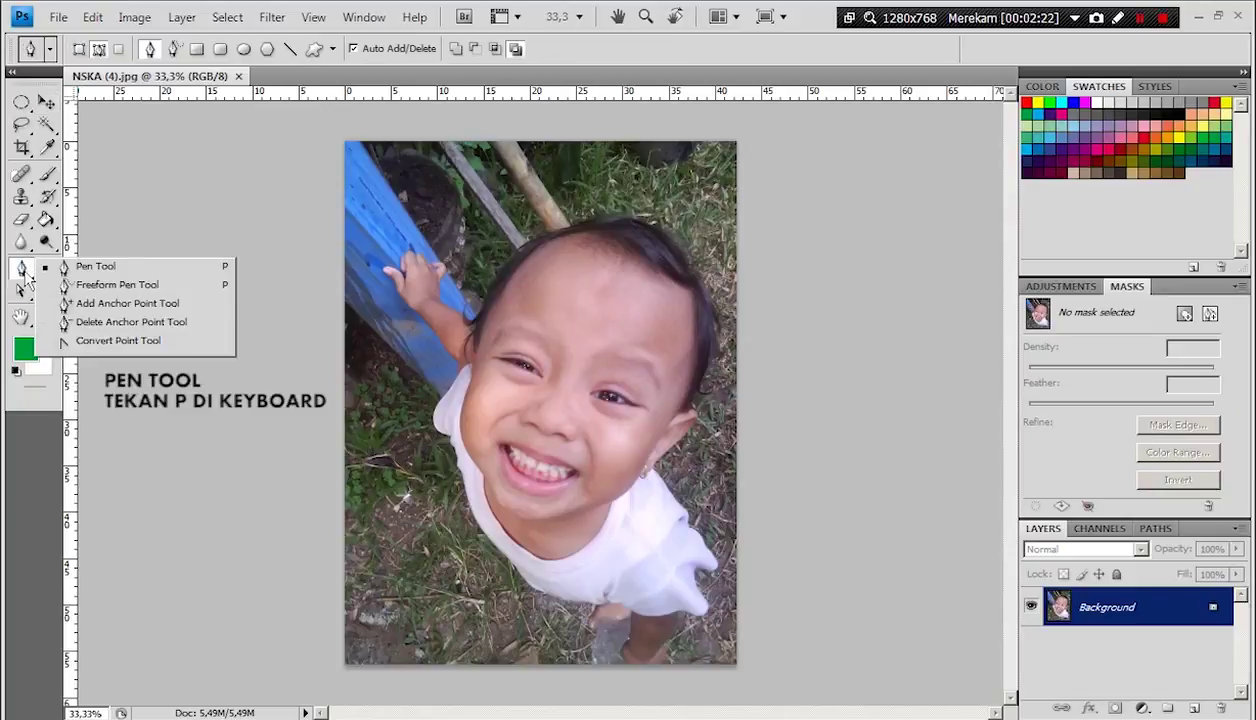
pyautogui.click(168, 268)
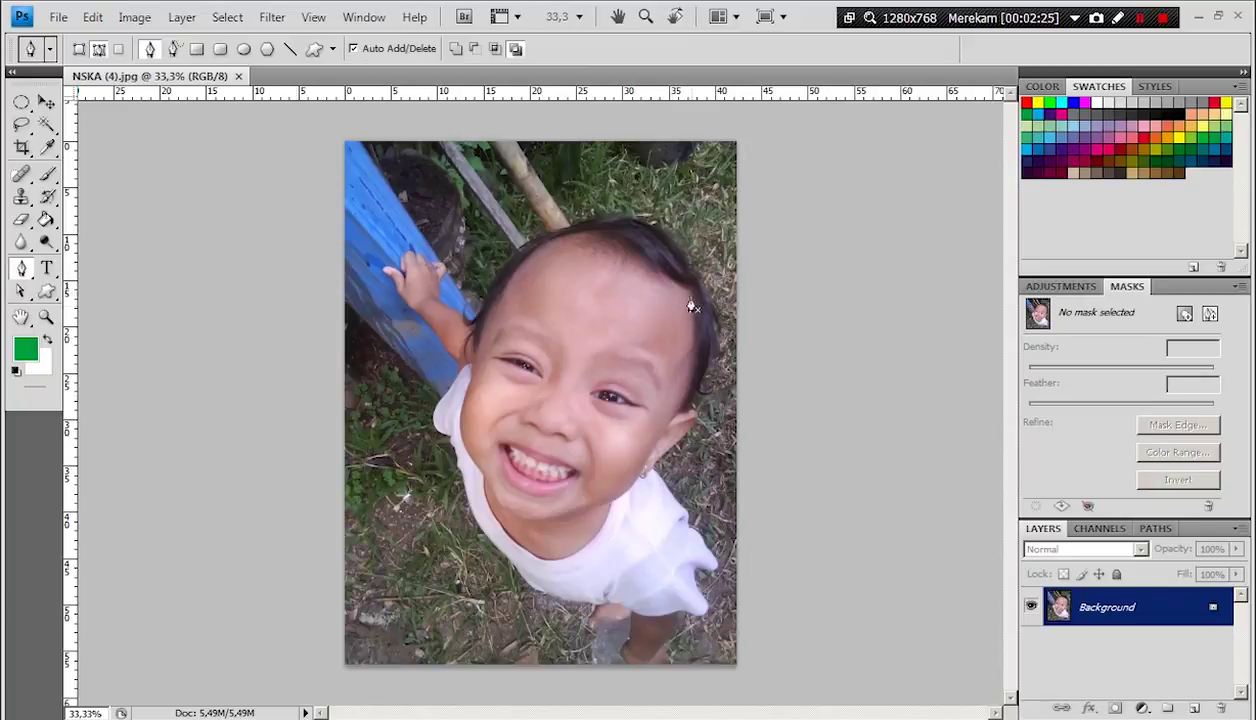
pyautogui.click(476, 316)
pyautogui.moveTo(500, 262); pyautogui.dragTo(509, 257)
pyautogui.click(600, 218)
pyautogui.moveTo(665, 239)
pyautogui.mouseDown()
pyautogui.moveTo(688, 286)
pyautogui.moveTo(695, 262)
pyautogui.mouseUp()
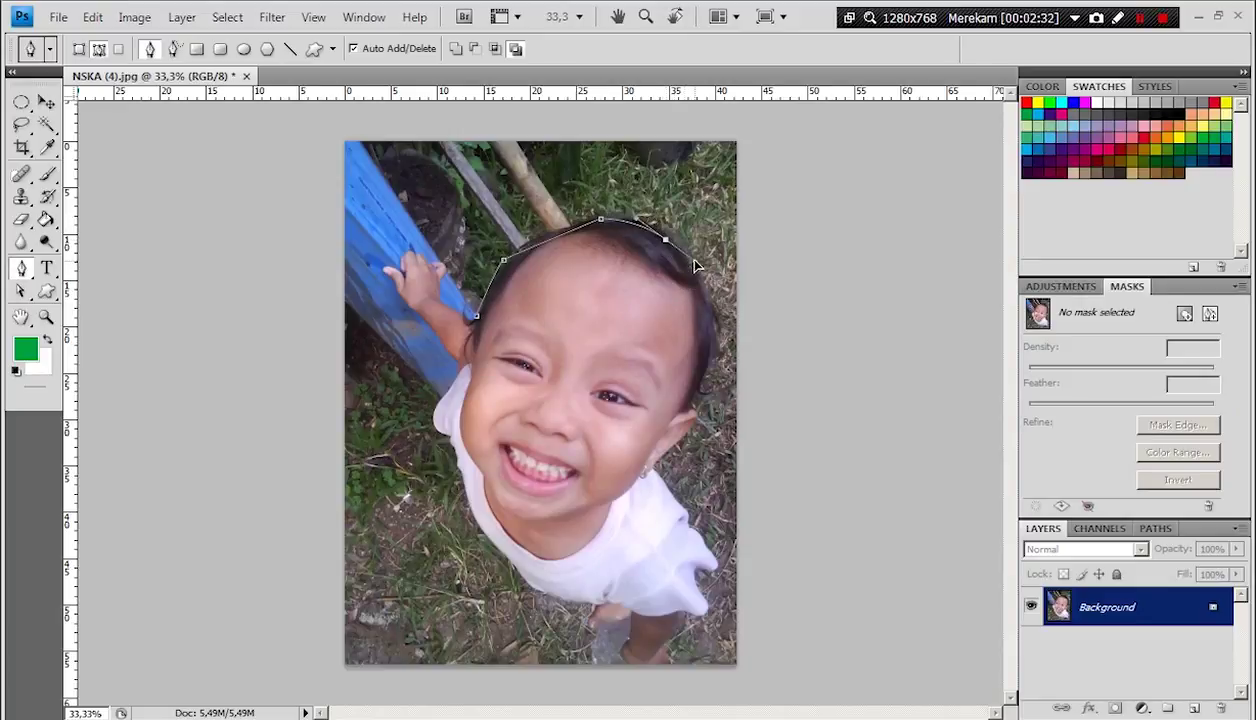
pyautogui.click(689, 403)
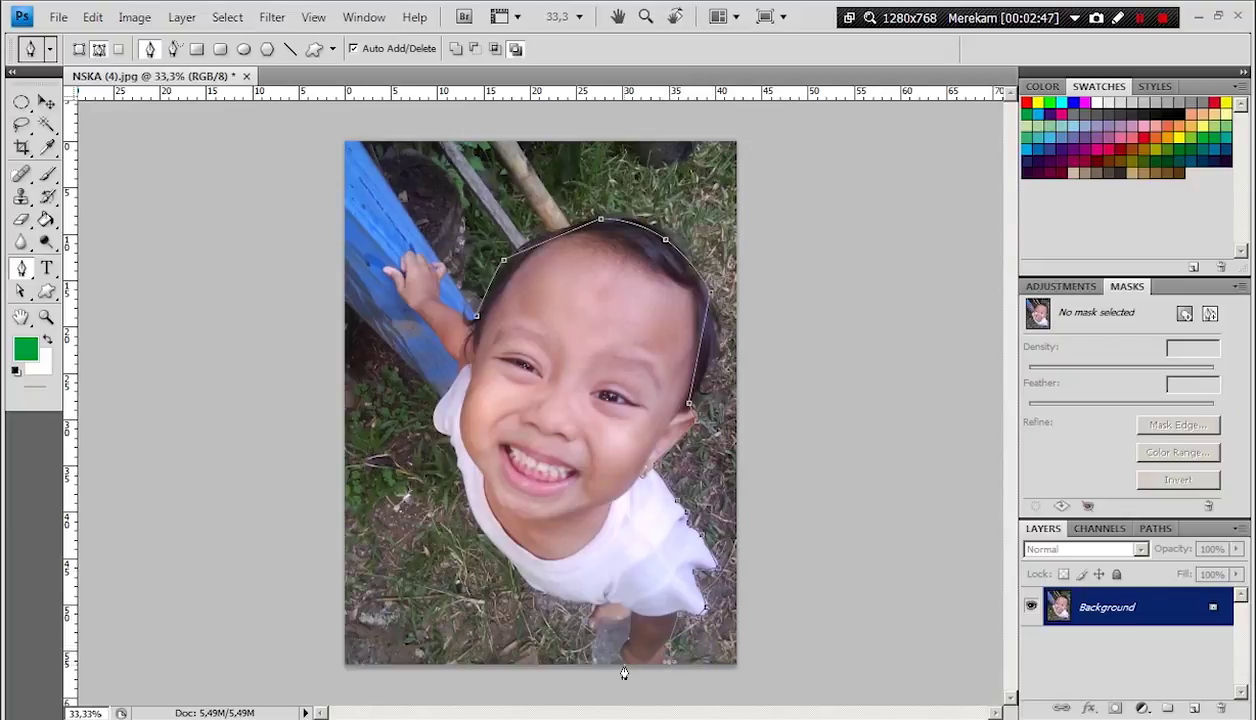
# Continue the path past the feet, shirt and hand, closing it into a Work Path
pyautogui.click(631, 624)
pyautogui.click(462, 498)
pyautogui.click(451, 451)
pyautogui.click(430, 424)
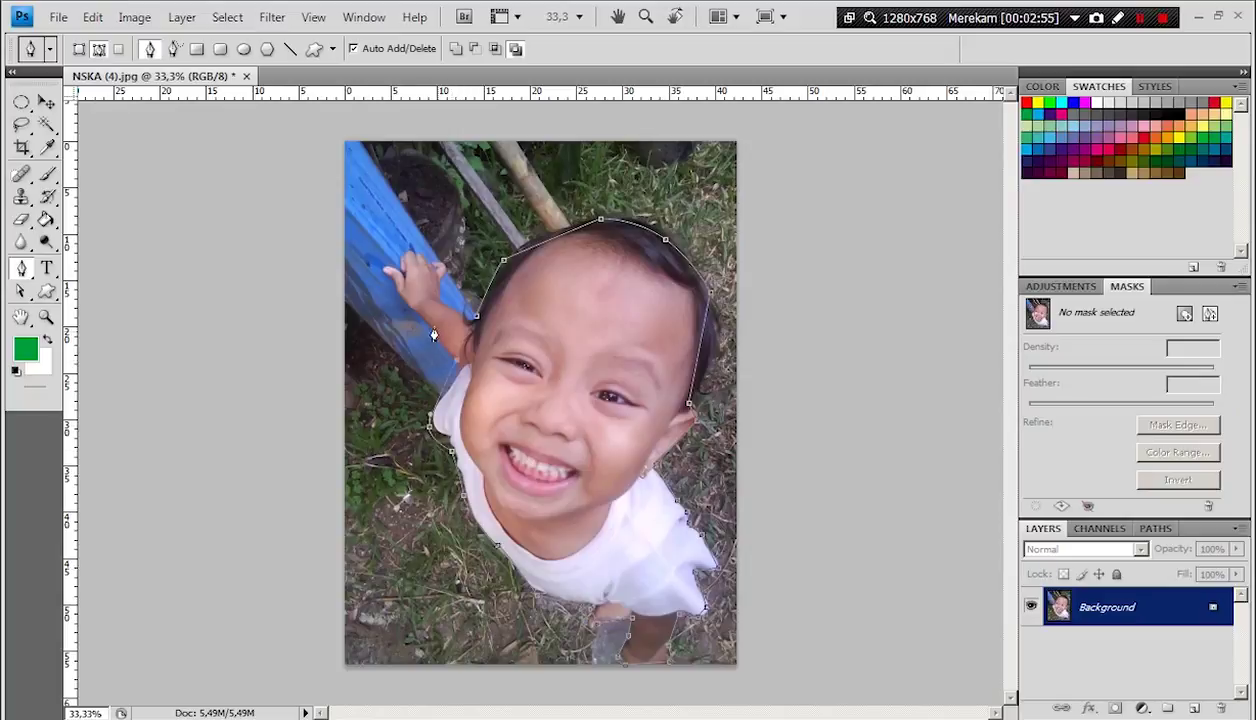
pyautogui.click(452, 274)
pyautogui.click(477, 325)
pyautogui.press('v')
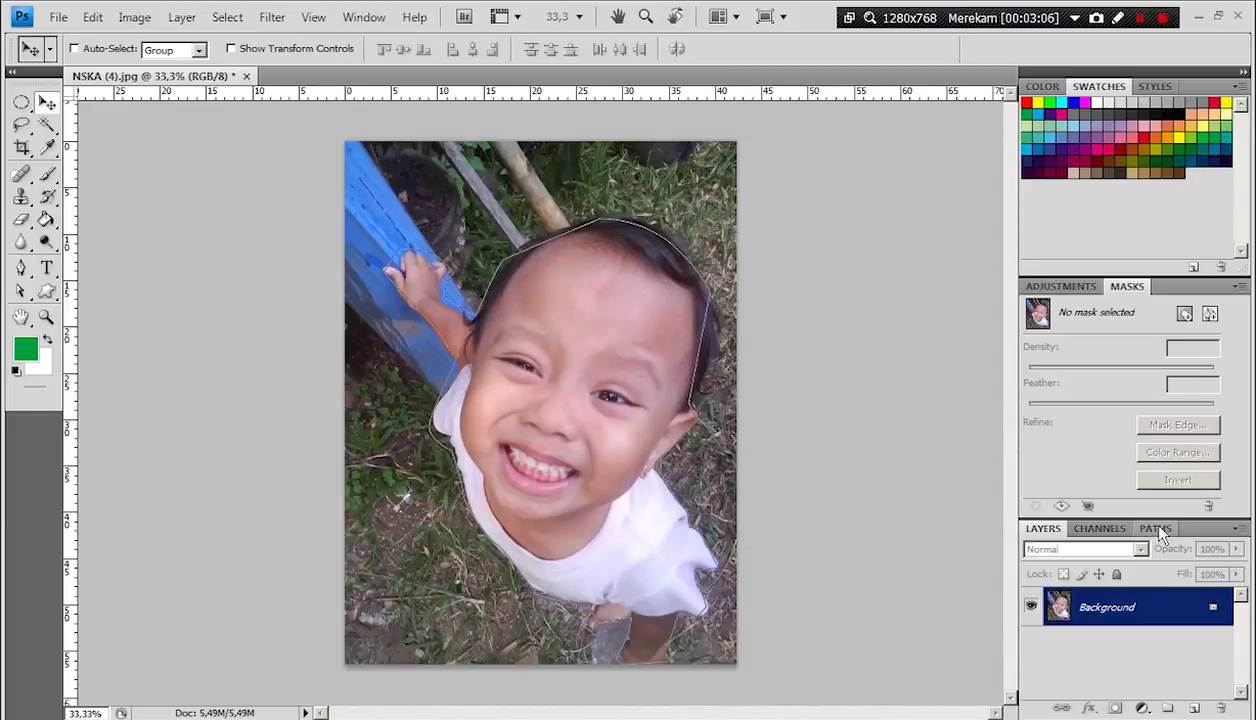
pyautogui.click(1157, 529)
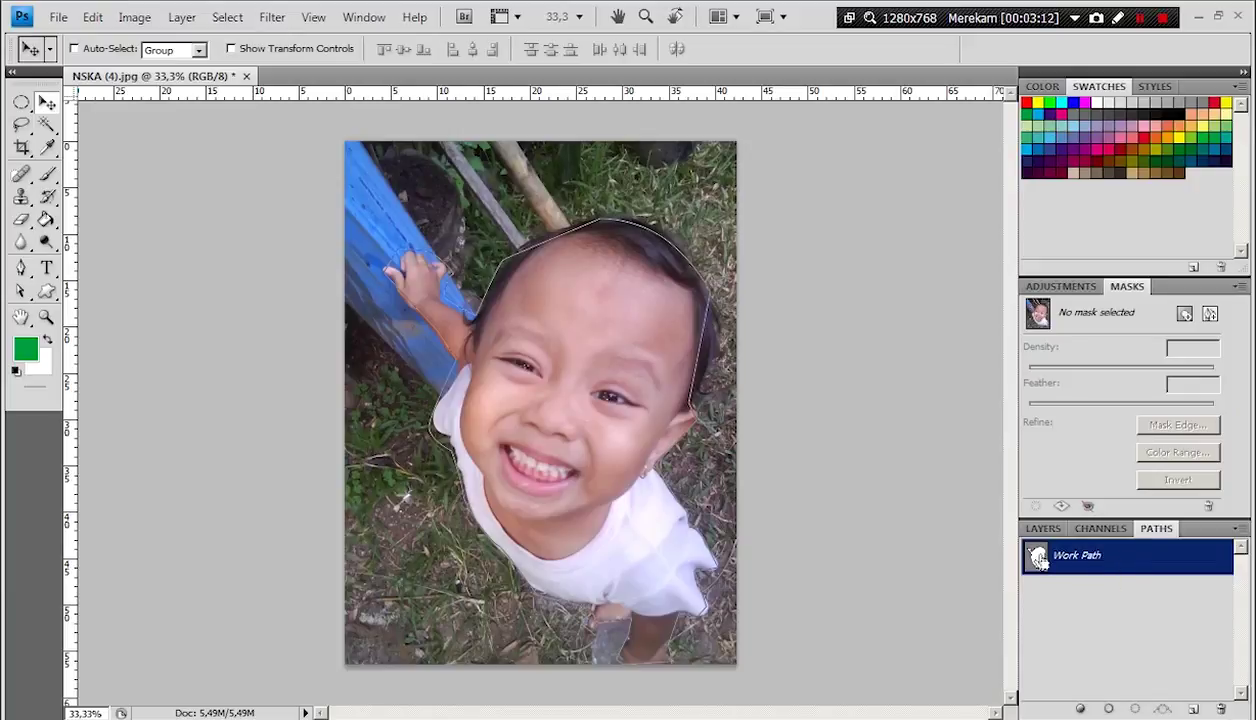
# Load the Work Path as a selection, test a white background fill, then undo and deselect
pyautogui.keyDown('ctrl'); pyautogui.click(1039, 560); pyautogui.keyUp('ctrl')
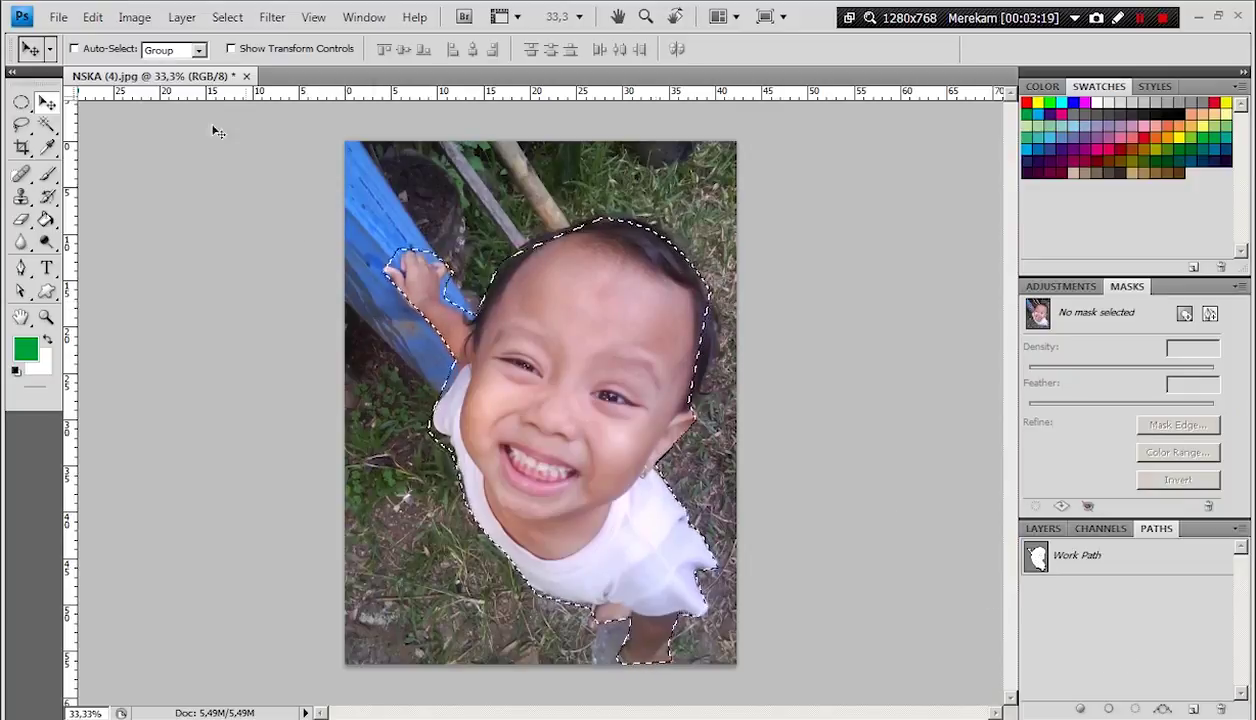
pyautogui.click(227, 17)
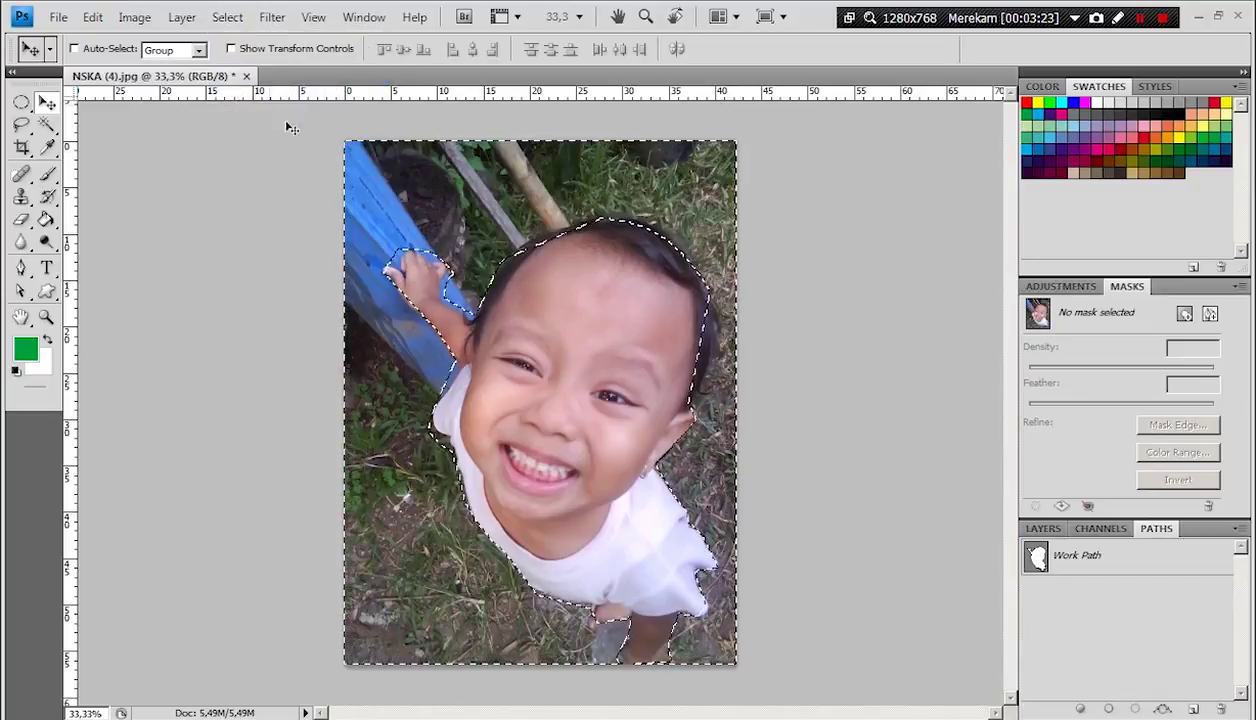
pyautogui.press('Delete')
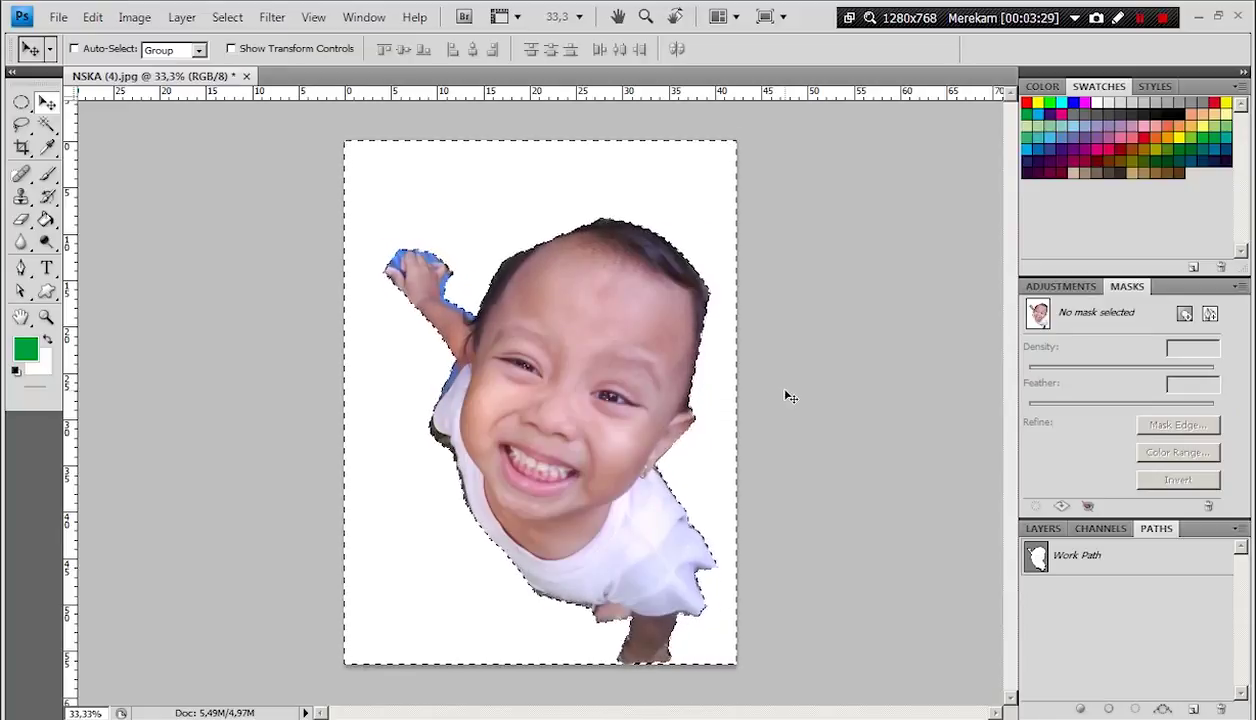
pyautogui.hotkey('ctrl', 'z')
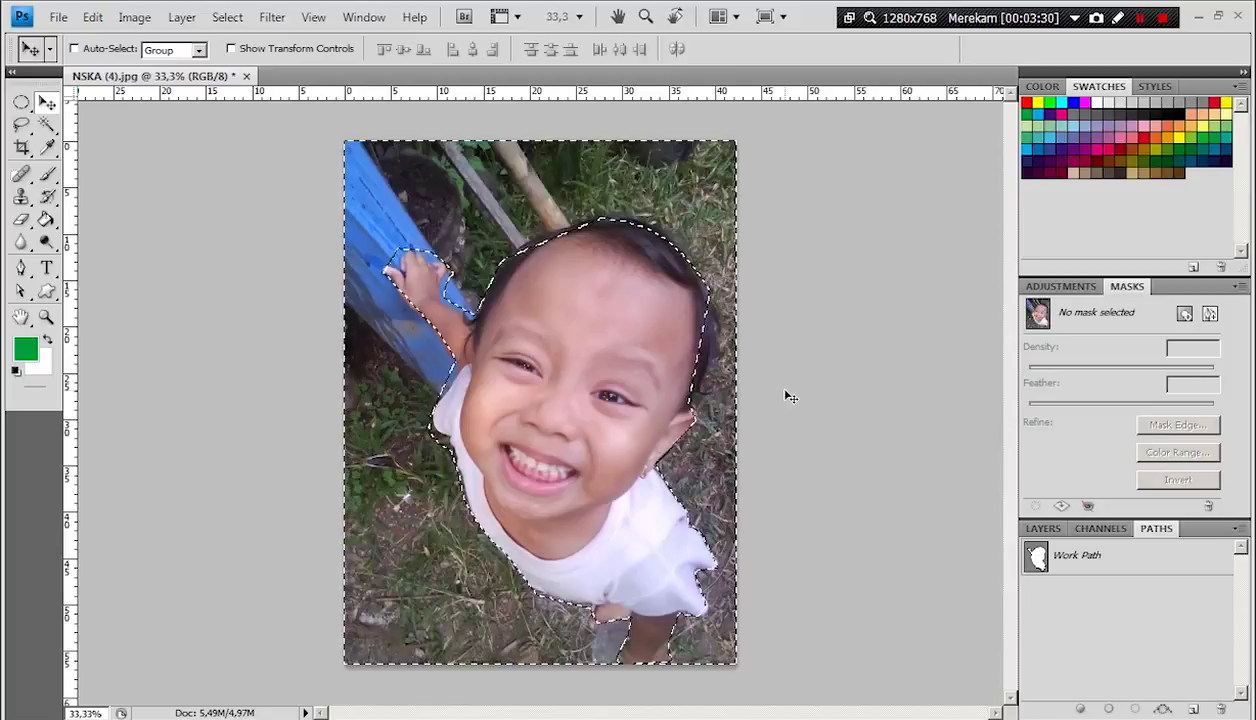
pyautogui.hotkey('ctrl', 'd')
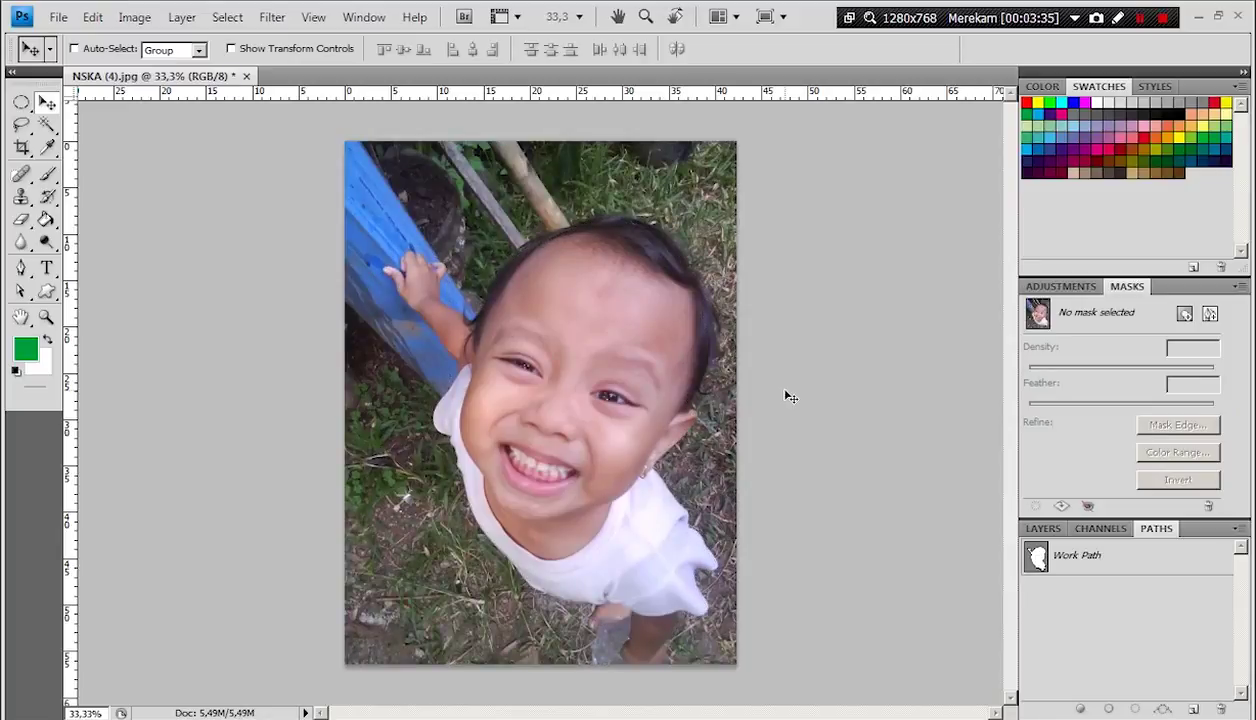
pyautogui.click(1043, 528)
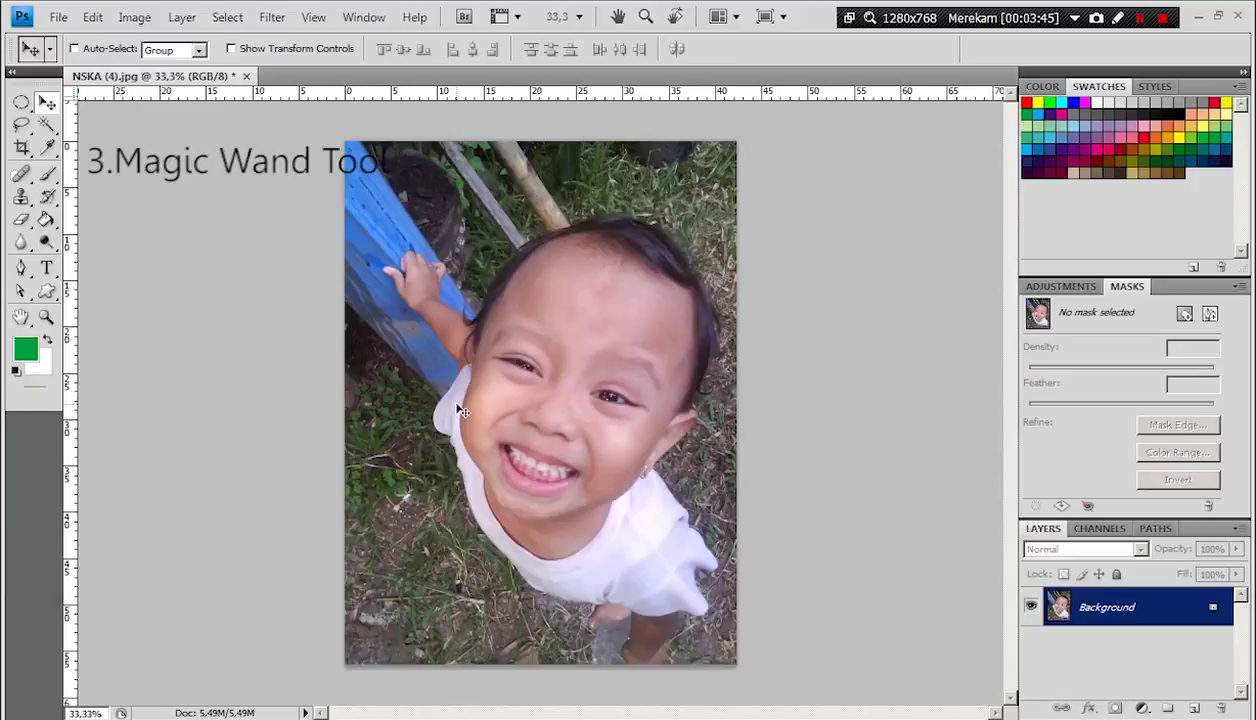
# Magic Wand-select the child's face, forehead, hair and white shirt and sleeve
pyautogui.press('w')
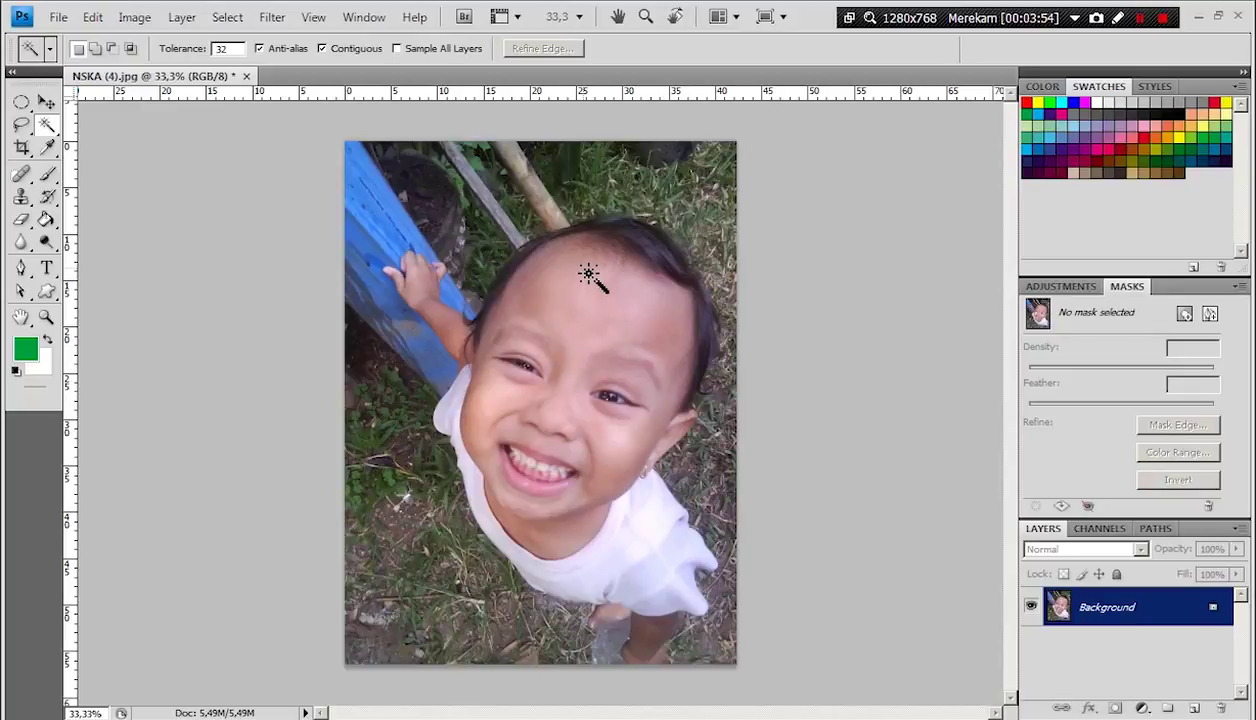
pyautogui.click(588, 273)
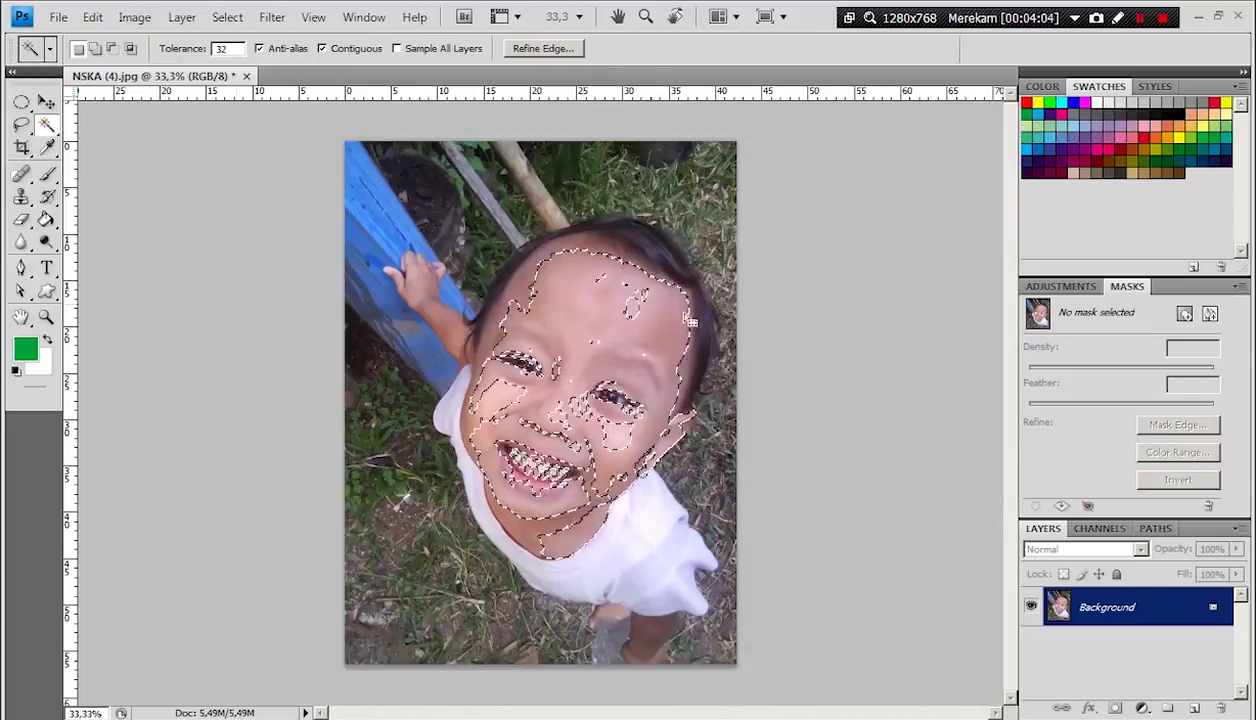
pyautogui.click(650, 262)
pyautogui.click(561, 423)
pyautogui.keyDown('shift'); pyautogui.click(551, 514); pyautogui.keyUp('shift')
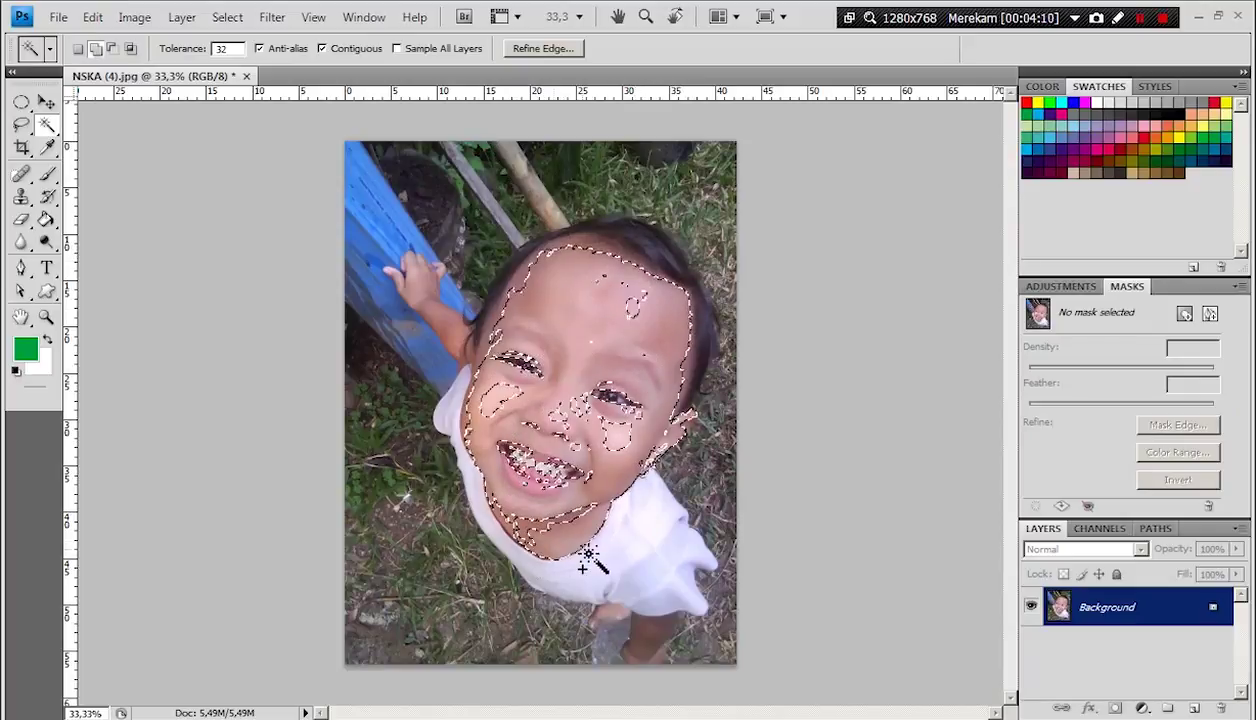
pyautogui.keyDown('shift'); pyautogui.click(612, 575); pyautogui.keyUp('shift')
pyautogui.keyDown('shift'); pyautogui.click(645, 590); pyautogui.keyUp('shift')
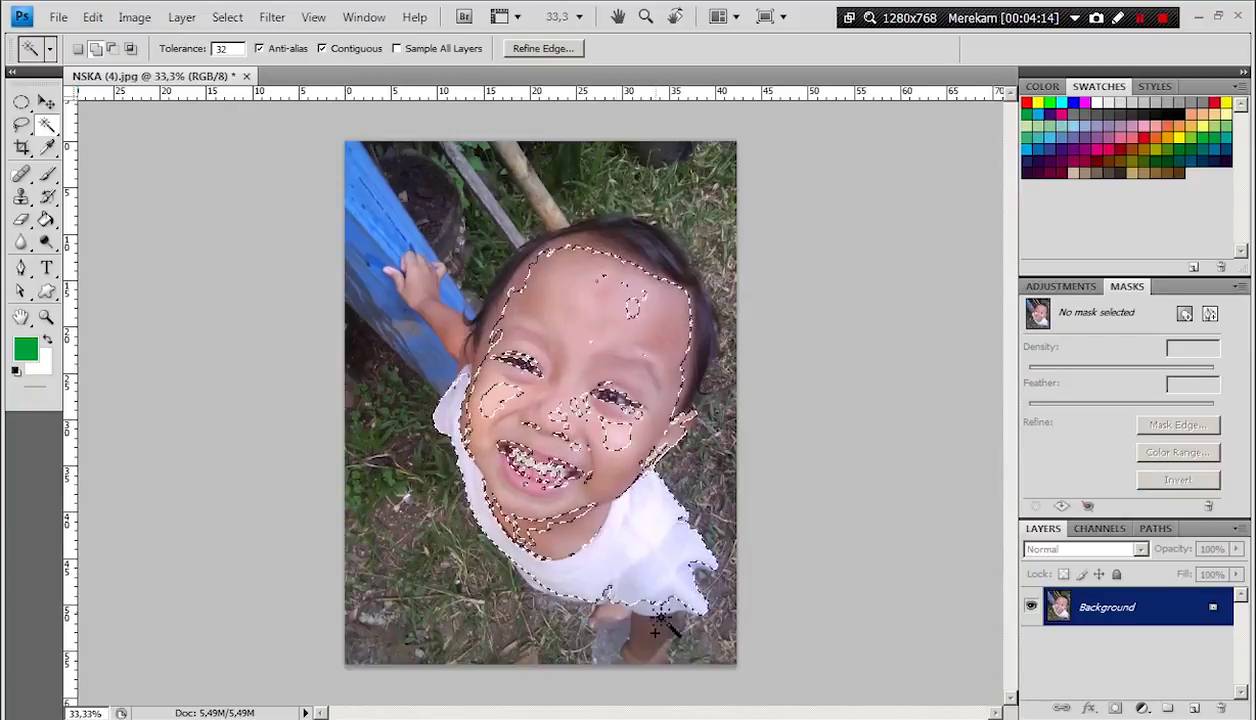
# Add the legs, cheek and chin gaps, and dark hair to the Magic Wand selection
pyautogui.keyDown('shift'); pyautogui.click(648, 652); pyautogui.keyUp('shift')
pyautogui.keyDown('shift'); pyautogui.click(600, 620); pyautogui.keyUp('shift')
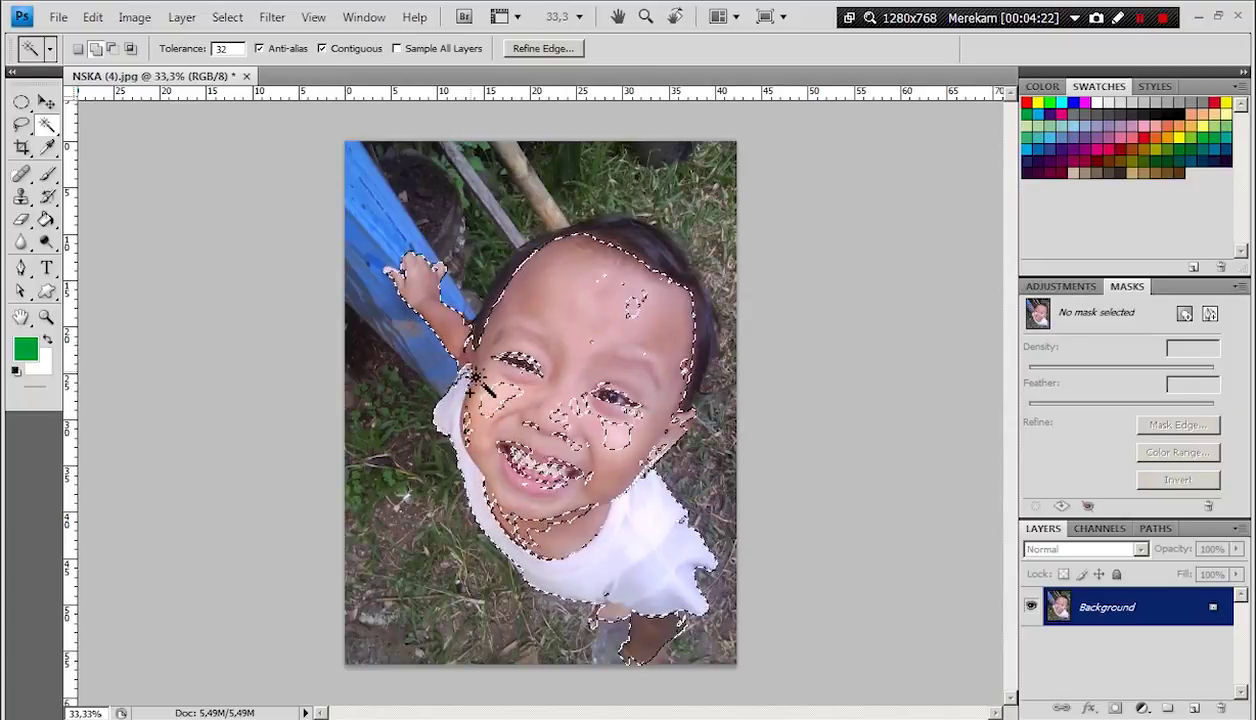
pyautogui.keyDown('shift'); pyautogui.click(497, 400); pyautogui.keyUp('shift')
pyautogui.keyDown('shift'); pyautogui.click(554, 468); pyautogui.keyUp('shift')
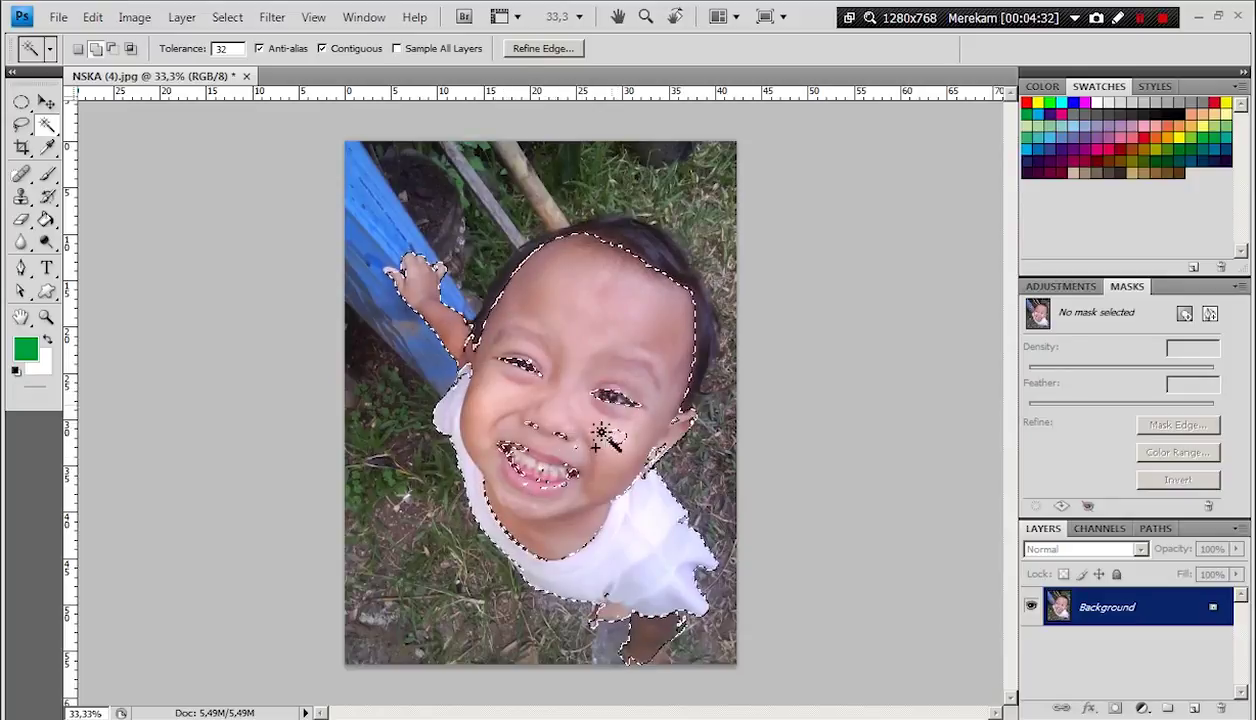
pyautogui.keyDown('shift'); pyautogui.click(640, 290); pyautogui.keyUp('shift')
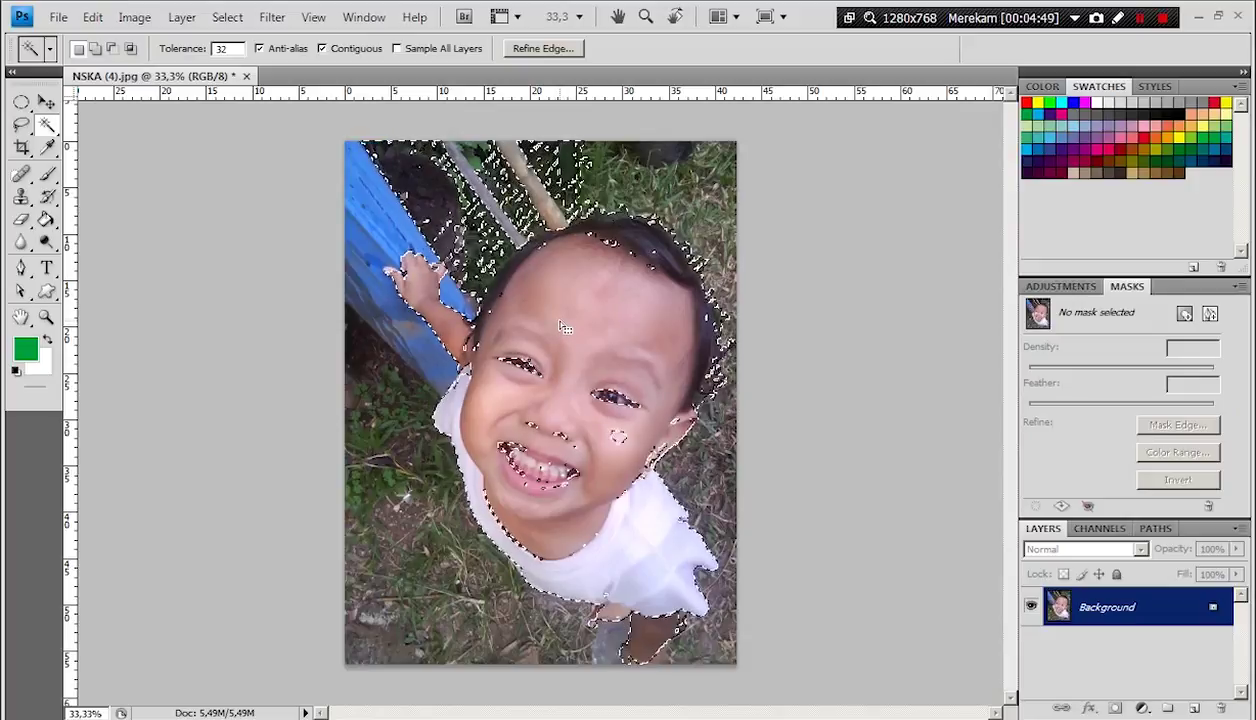
pyautogui.press('l')
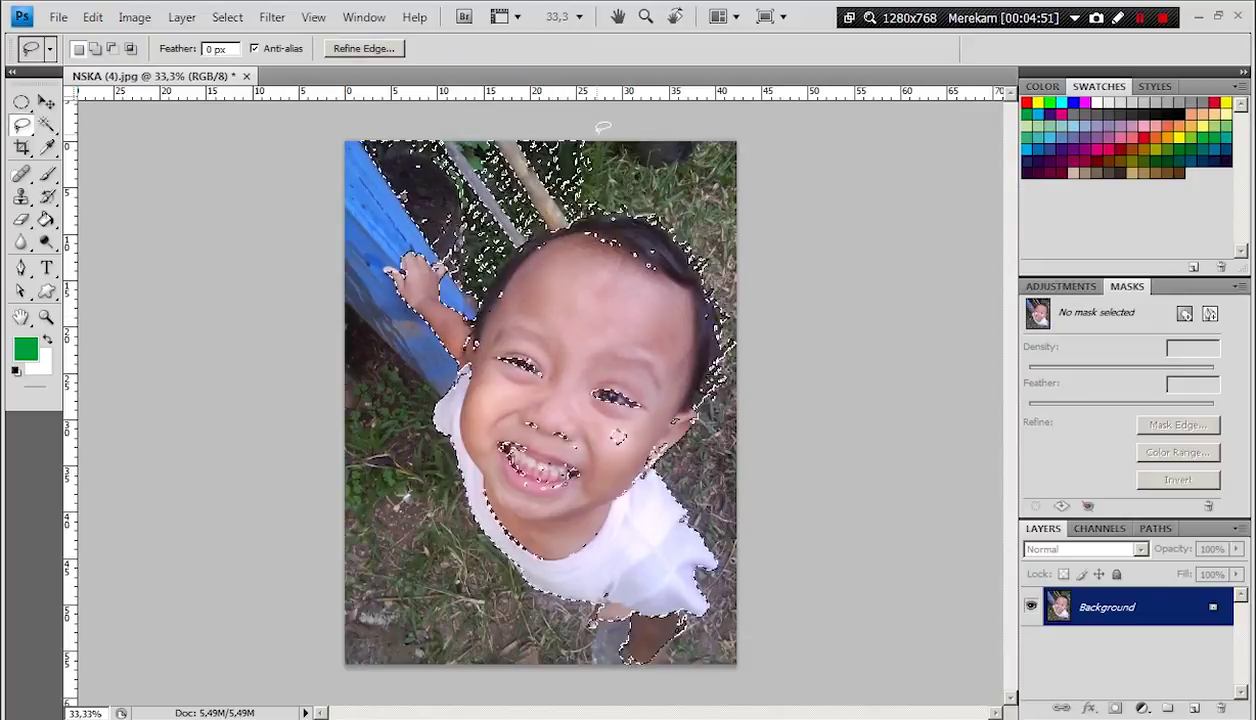
pyautogui.press('alt')
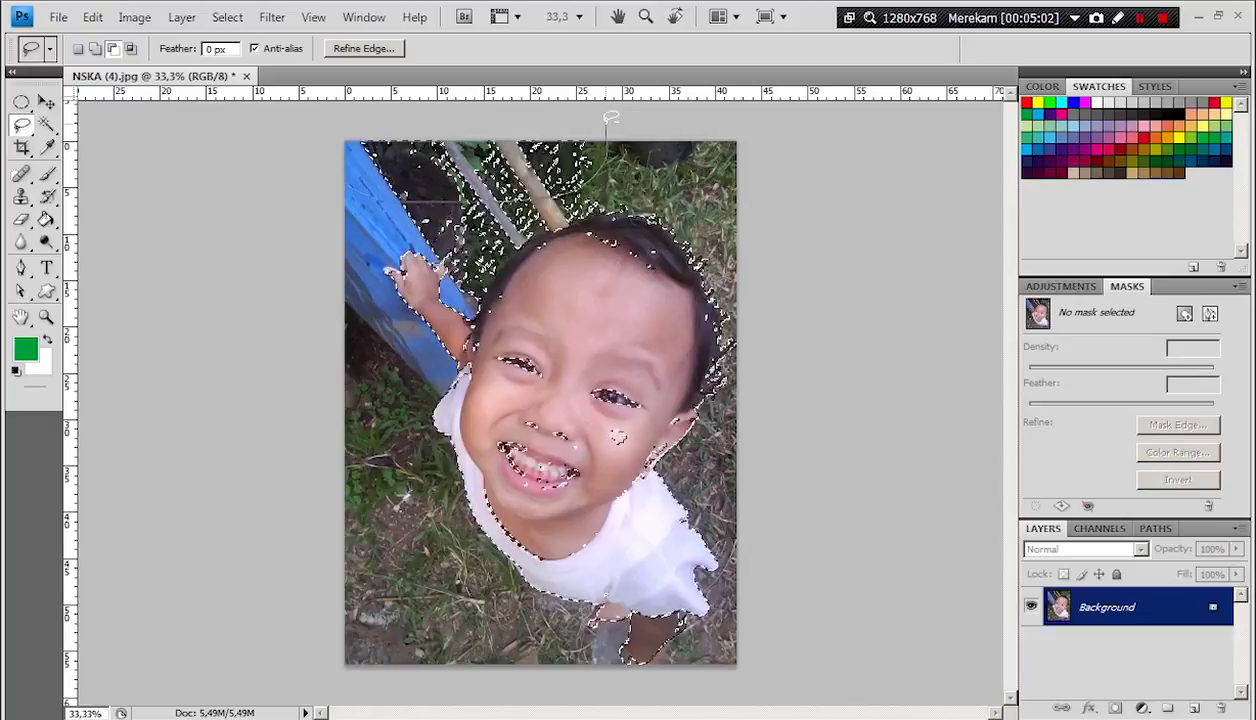
# Lasso-subtract the stray grass, preview a white inverted-background fill, then undo and deselect
pyautogui.moveTo(607, 118); pyautogui.dragTo(660, 235)
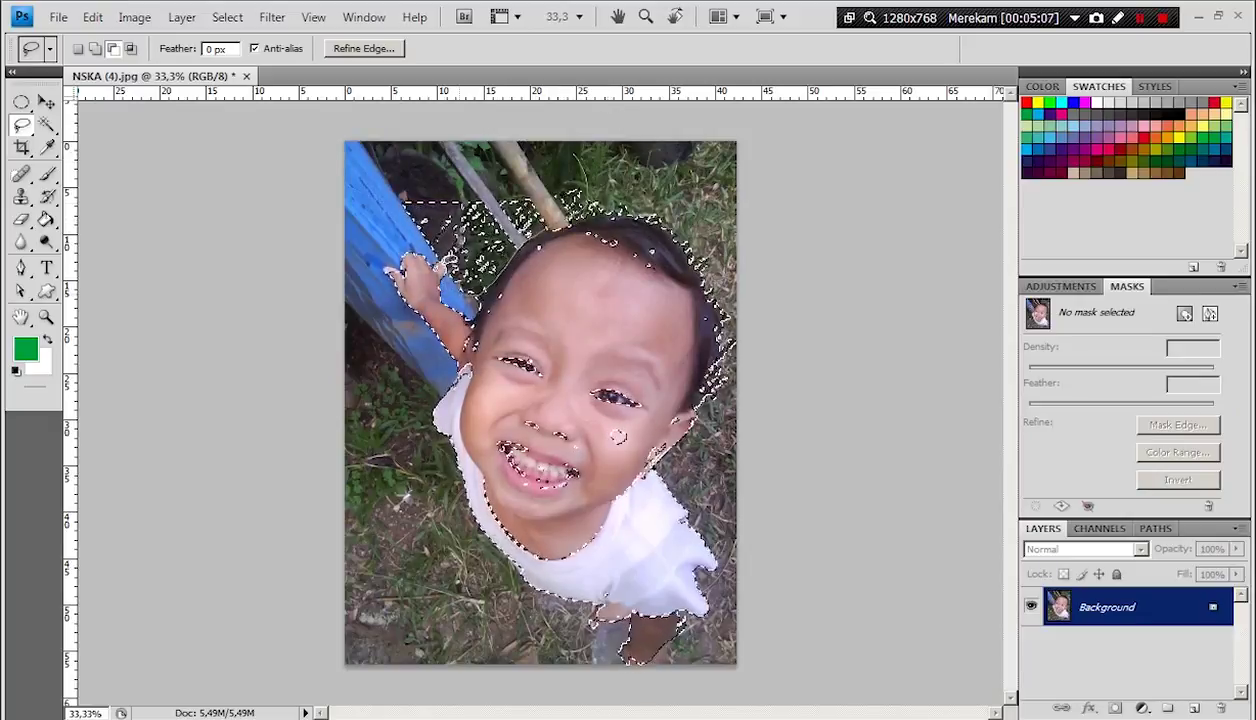
pyautogui.moveTo(383, 170); pyautogui.dragTo(740, 163)
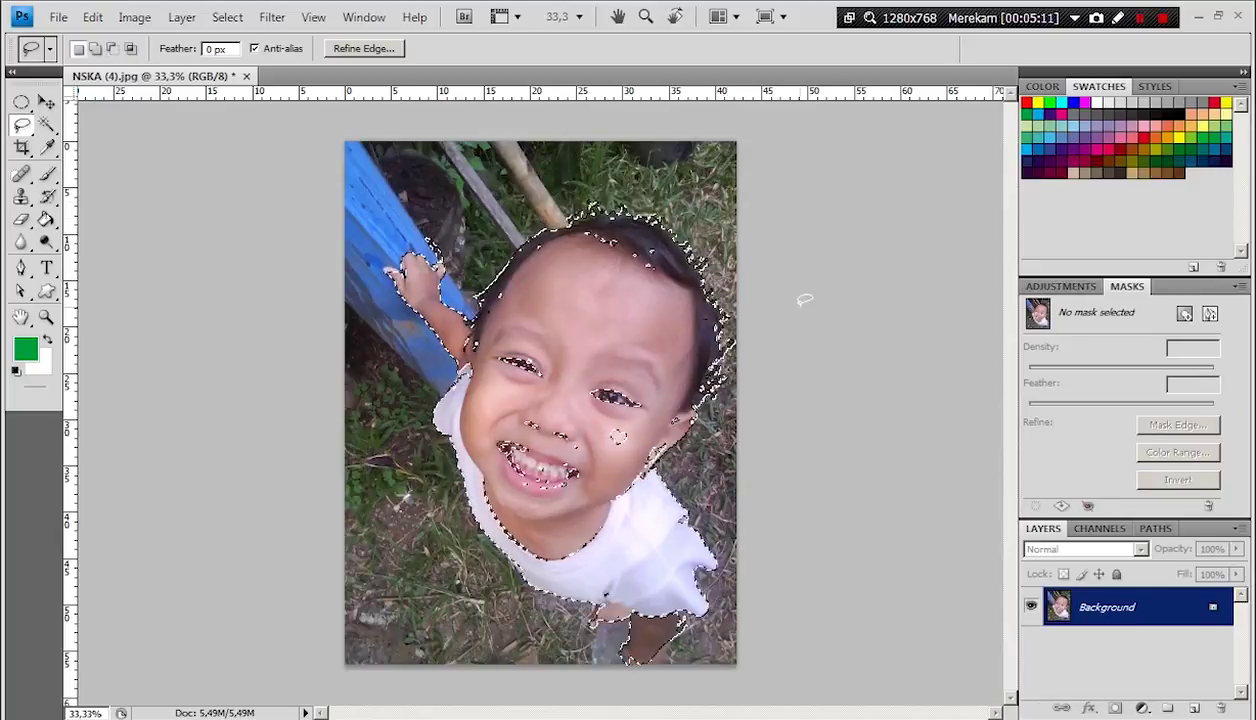
pyautogui.click(224, 17)
pyautogui.click(290, 90)
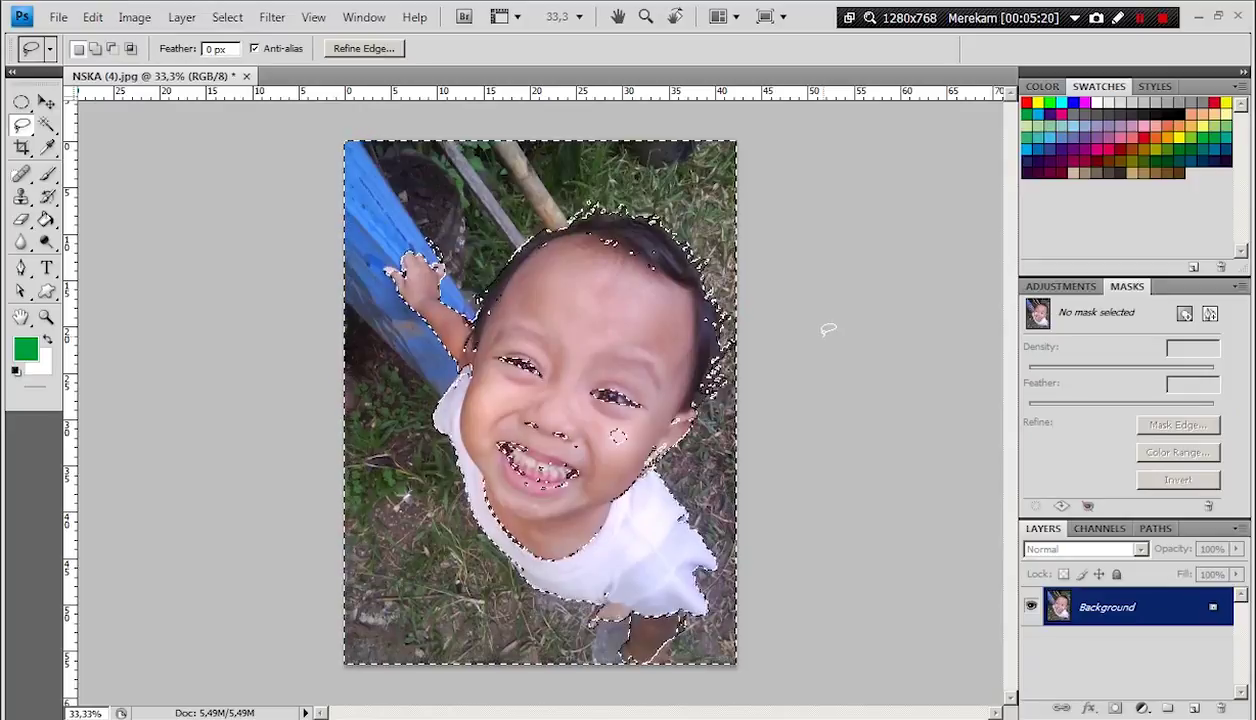
pyautogui.press('Delete')
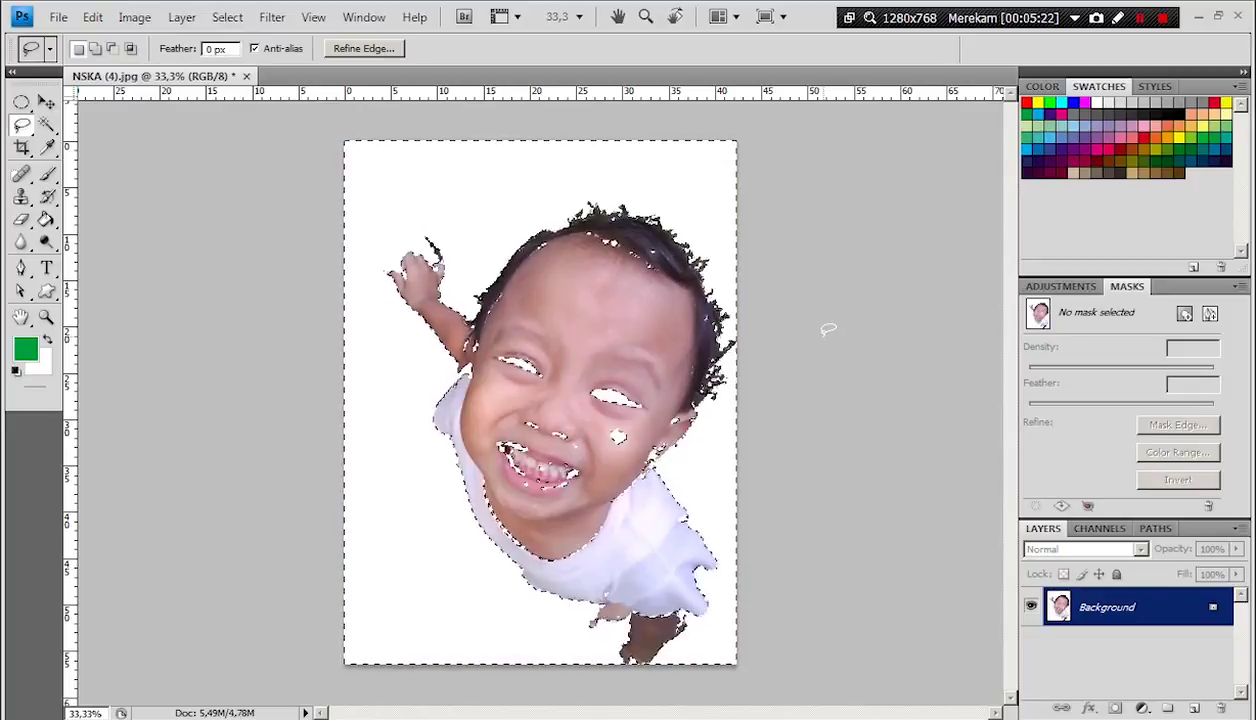
pyautogui.hotkey('ctrl', 'z')
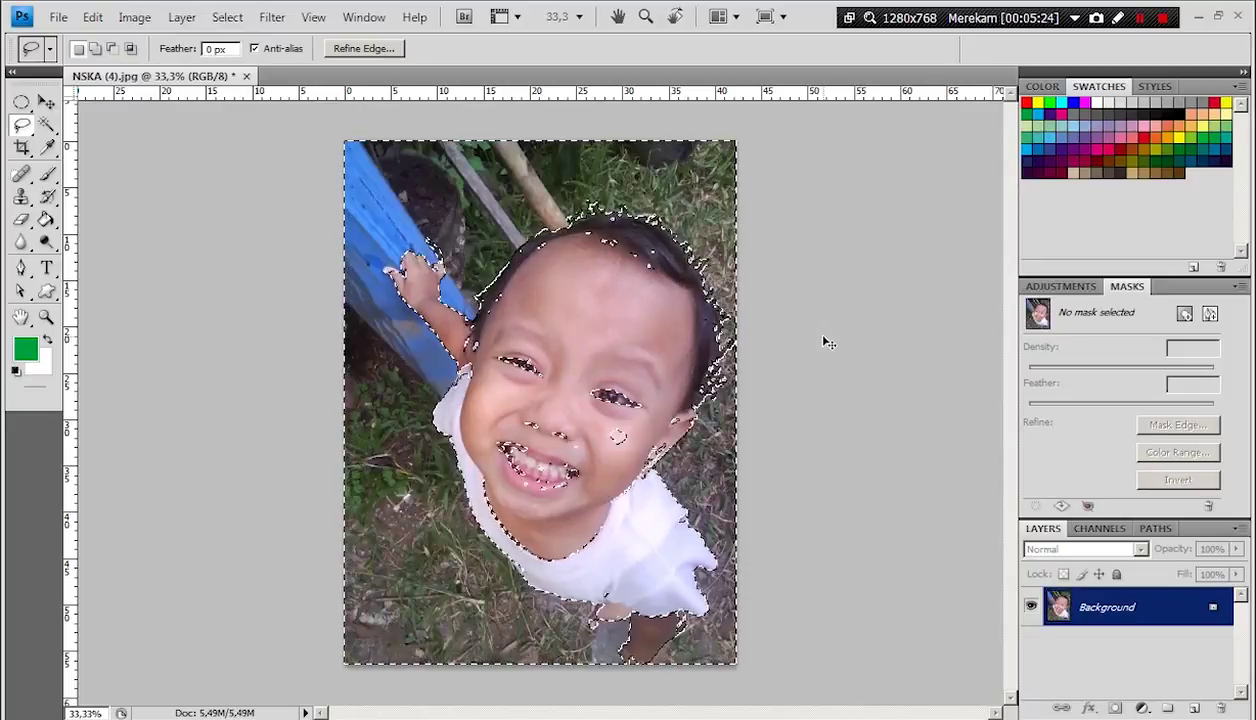
pyautogui.hotkey('ctrl', 'd')
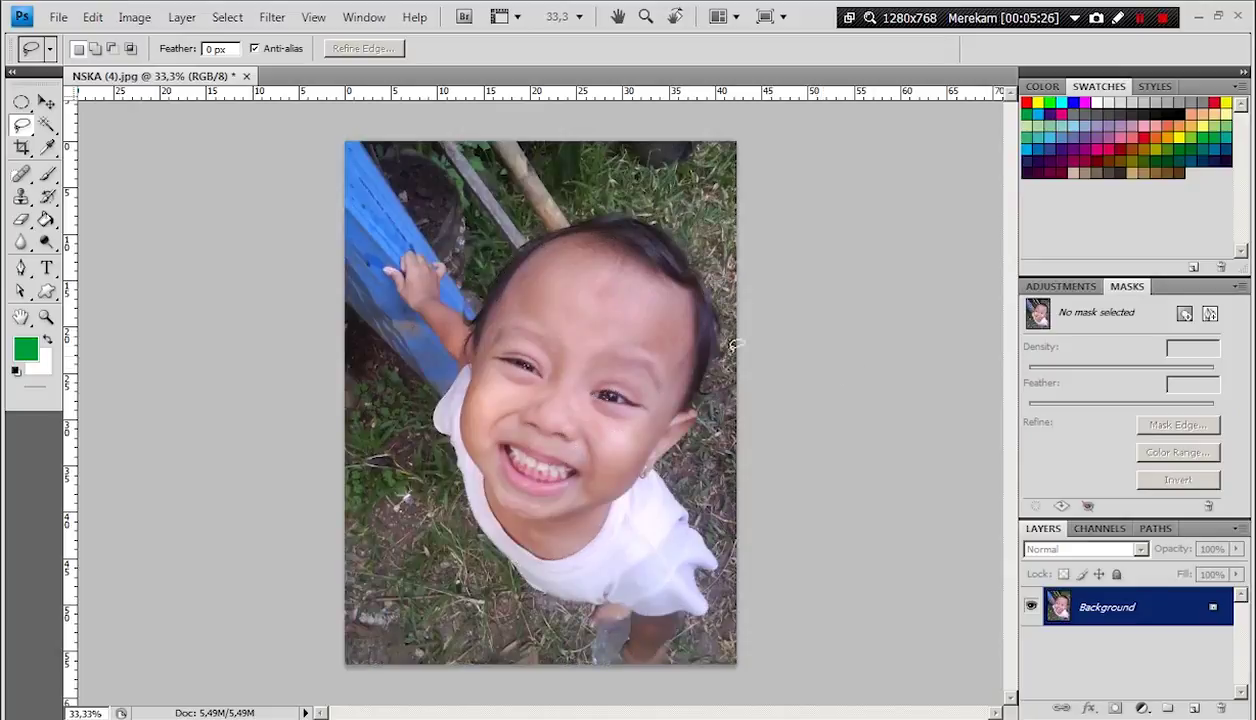
pyautogui.click(46, 102)
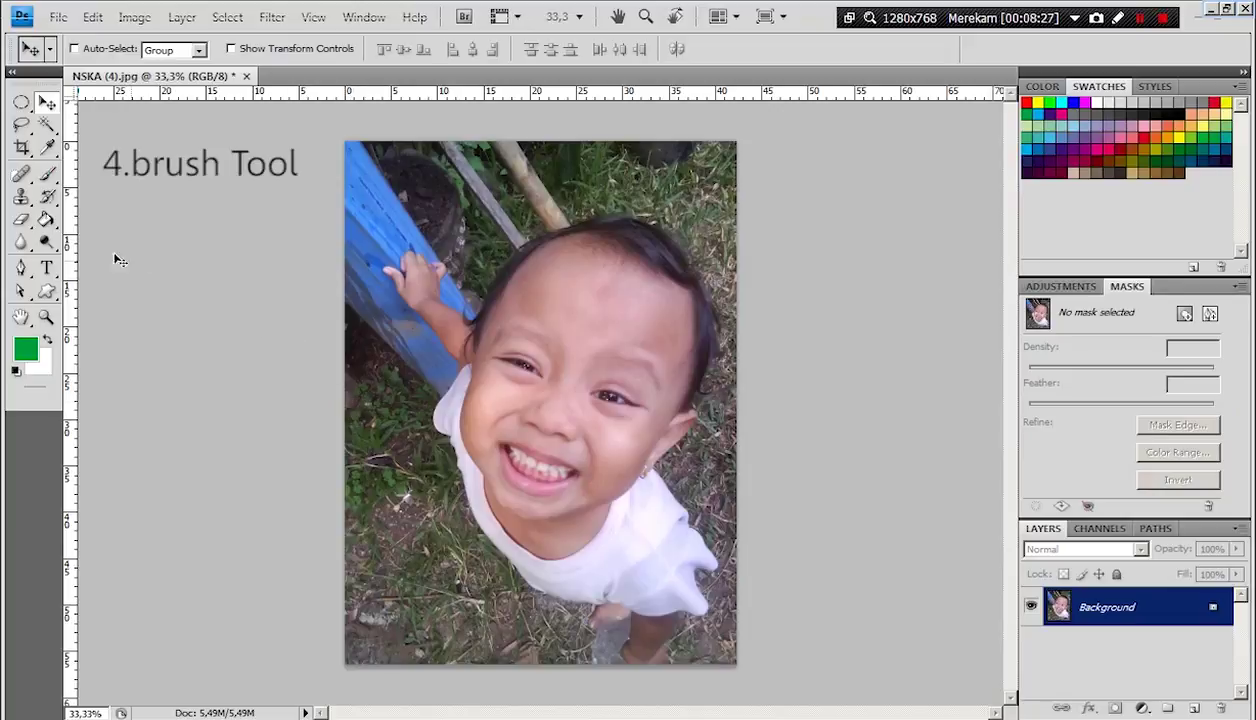
# Bring up the Brush tool flyout in the toolbox
pyautogui.click(48, 174)
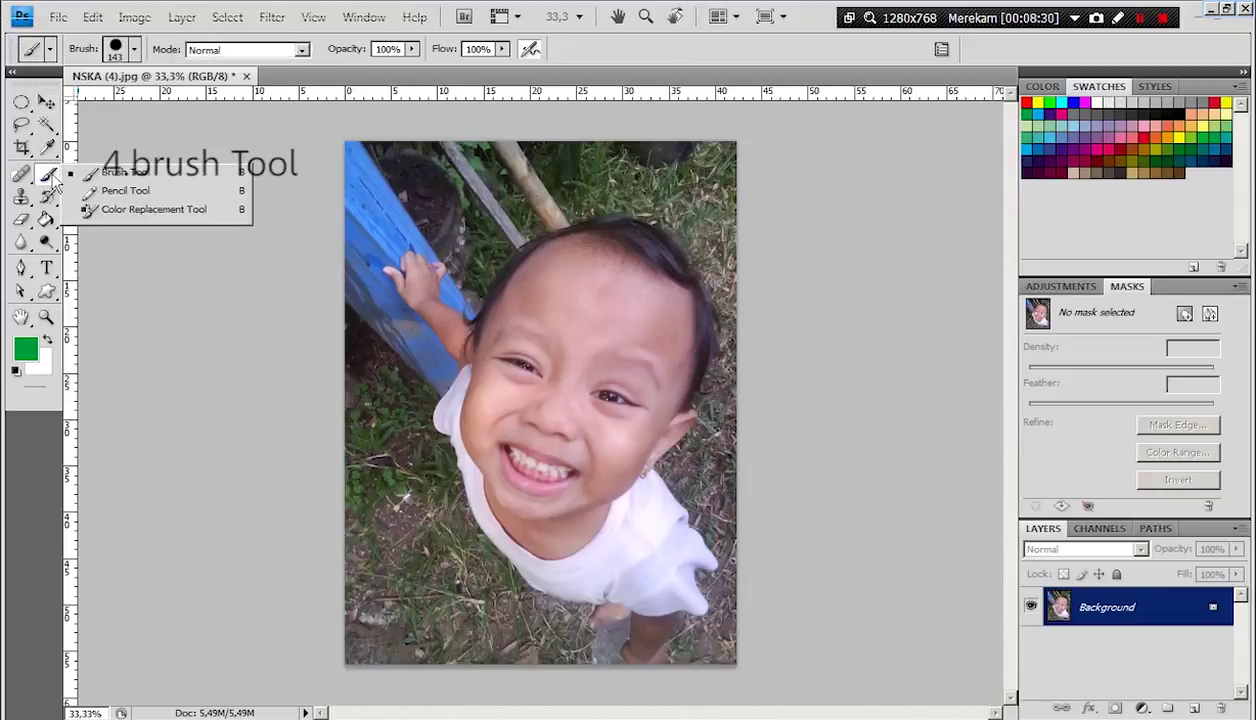
# Paint green Brush dots on the child's forehead and along the hairline
pyautogui.click(125, 173)
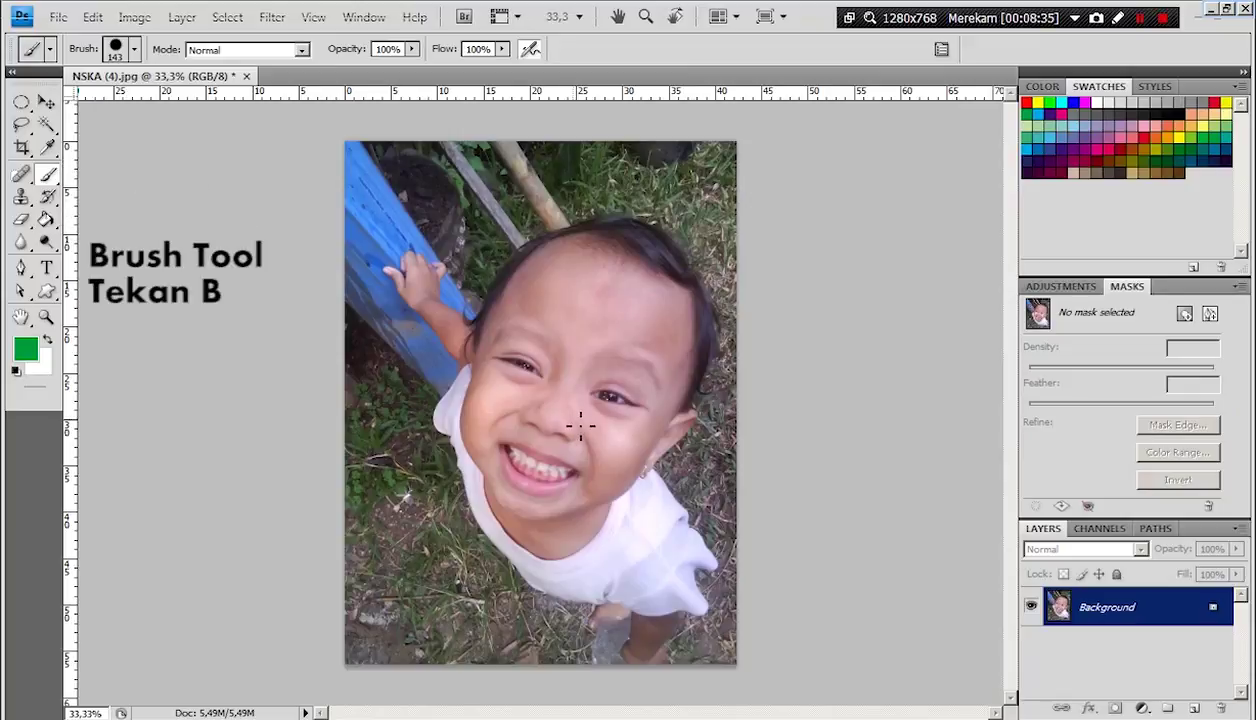
pyautogui.click(587, 334)
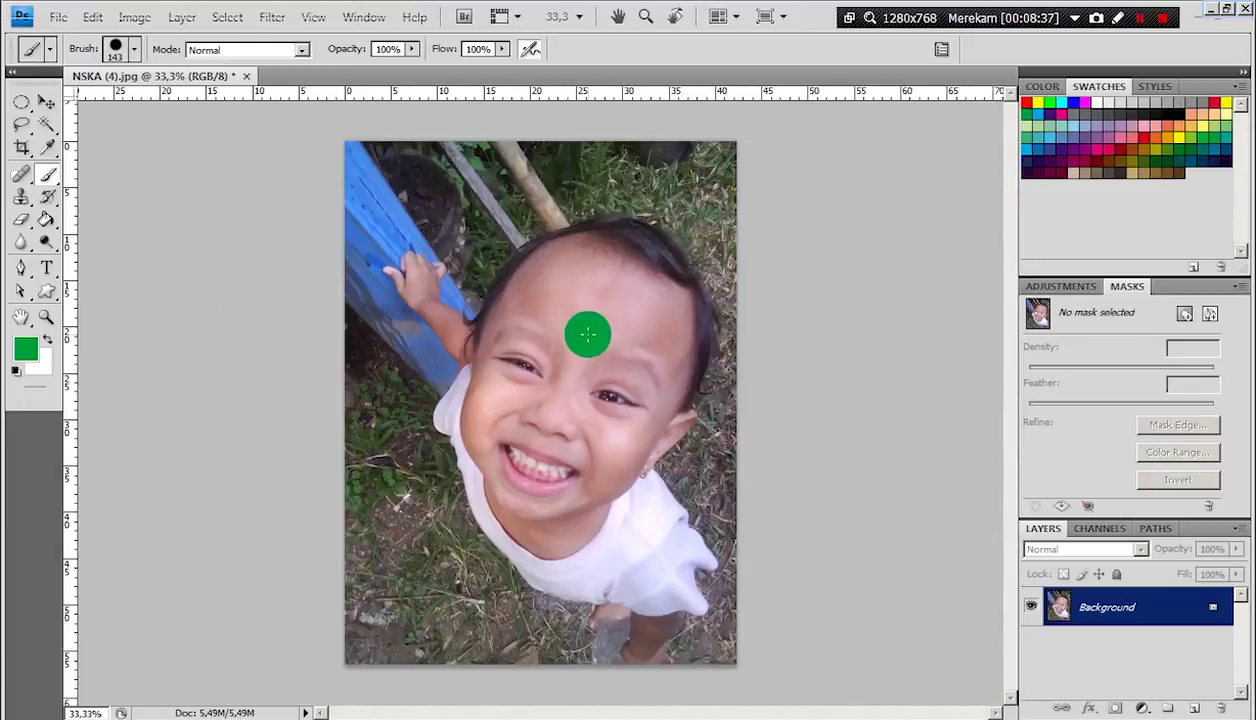
pyautogui.click(680, 292)
pyautogui.click(634, 252)
pyautogui.click(656, 272)
pyautogui.click(620, 232)
pyautogui.click(585, 237)
pyautogui.moveTo(548, 250)
pyautogui.mouseDown()
pyautogui.moveTo(494, 505)
pyautogui.moveTo(518, 540)
pyautogui.moveTo(606, 600)
pyautogui.moveTo(634, 648)
pyautogui.moveTo(652, 615)
pyautogui.moveTo(680, 600)
pyautogui.moveTo(692, 610)
pyautogui.moveTo(676, 553)
pyautogui.moveTo(700, 550)
pyautogui.moveTo(628, 470)
pyautogui.moveTo(690, 400)
pyautogui.moveTo(645, 370)
pyautogui.moveTo(697, 305)
pyautogui.mouseUp()
# Brush green over the forehead and shirt, then step the strokes back with Ctrl+Alt+Z
pyautogui.moveTo(680, 393)
pyautogui.mouseDown()
pyautogui.moveTo(625, 305)
pyautogui.moveTo(555, 270)
pyautogui.moveTo(655, 315)
pyautogui.moveTo(600, 376)
pyautogui.moveTo(600, 350)
pyautogui.moveTo(555, 270)
pyautogui.moveTo(515, 395)
pyautogui.moveTo(583, 540)
pyautogui.moveTo(555, 384)
pyautogui.moveTo(605, 470)
pyautogui.moveTo(563, 428)
pyautogui.moveTo(615, 560)
pyautogui.moveTo(639, 527)
pyautogui.moveTo(597, 553)
pyautogui.mouseUp()
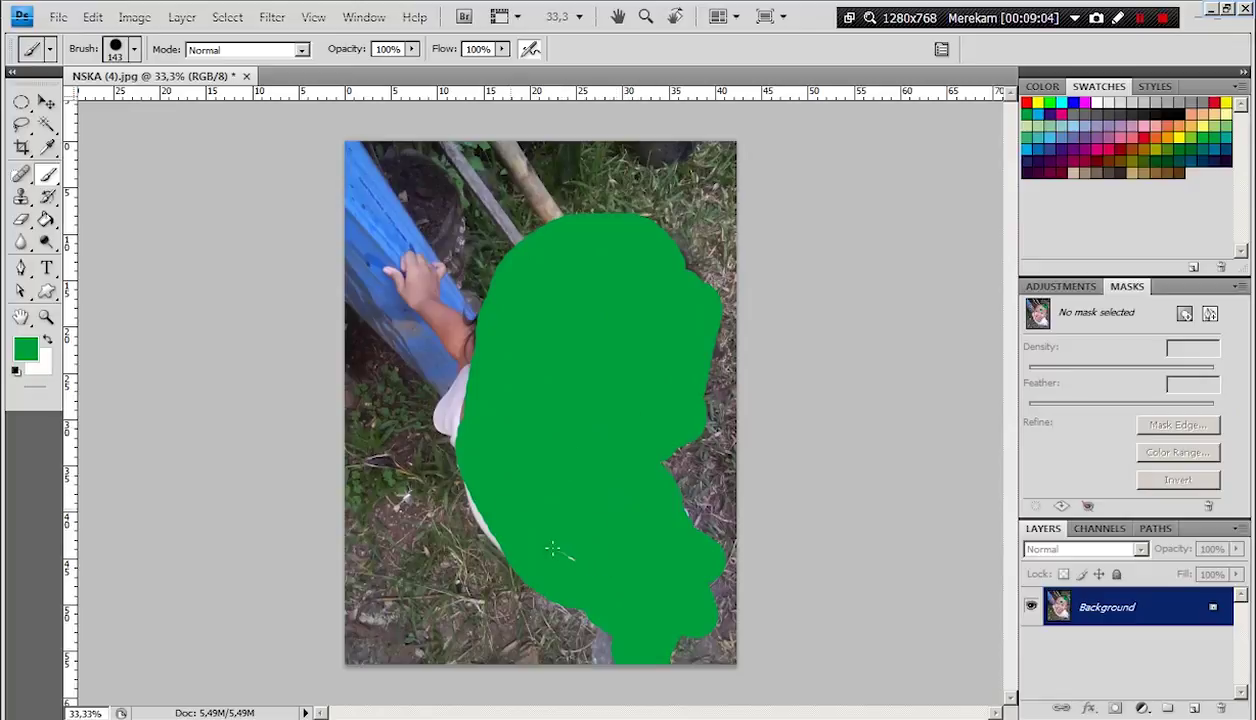
pyautogui.moveTo(509, 528)
pyautogui.mouseDown()
pyautogui.moveTo(466, 495)
pyautogui.moveTo(436, 405)
pyautogui.moveTo(478, 380)
pyautogui.moveTo(398, 272)
pyautogui.moveTo(440, 277)
pyautogui.mouseUp()
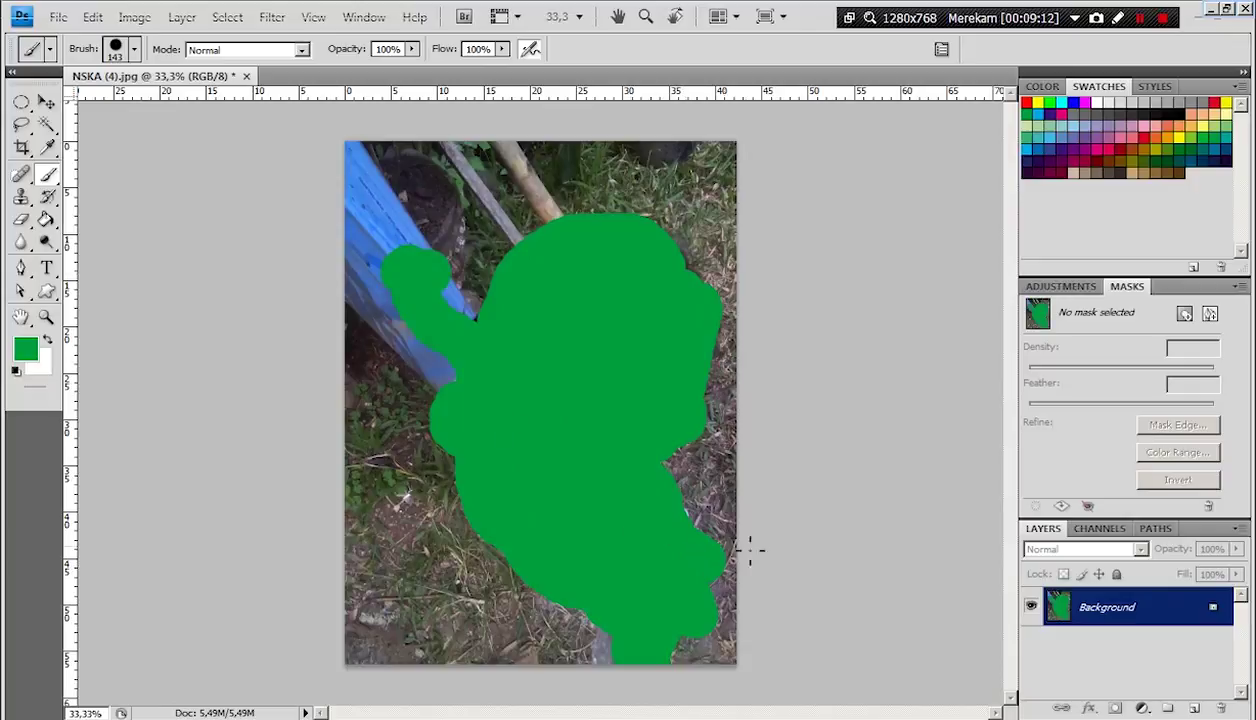
pyautogui.hotkey('ctrl', 'z')
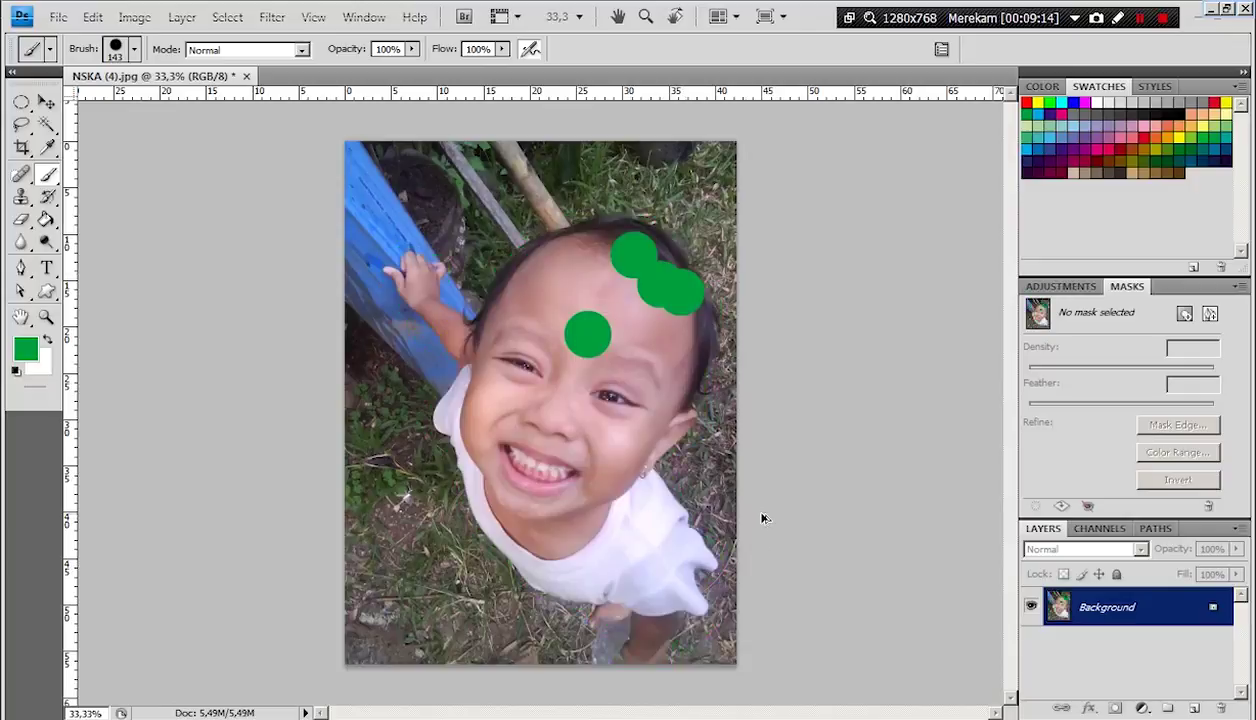
pyautogui.hotkey('ctrl', 'alt', 'z')
pyautogui.hotkey('ctrl', 'alt', 'z')
pyautogui.hotkey('ctrl', 'alt', 'z')
pyautogui.hotkey('ctrl', 'alt', 'z')
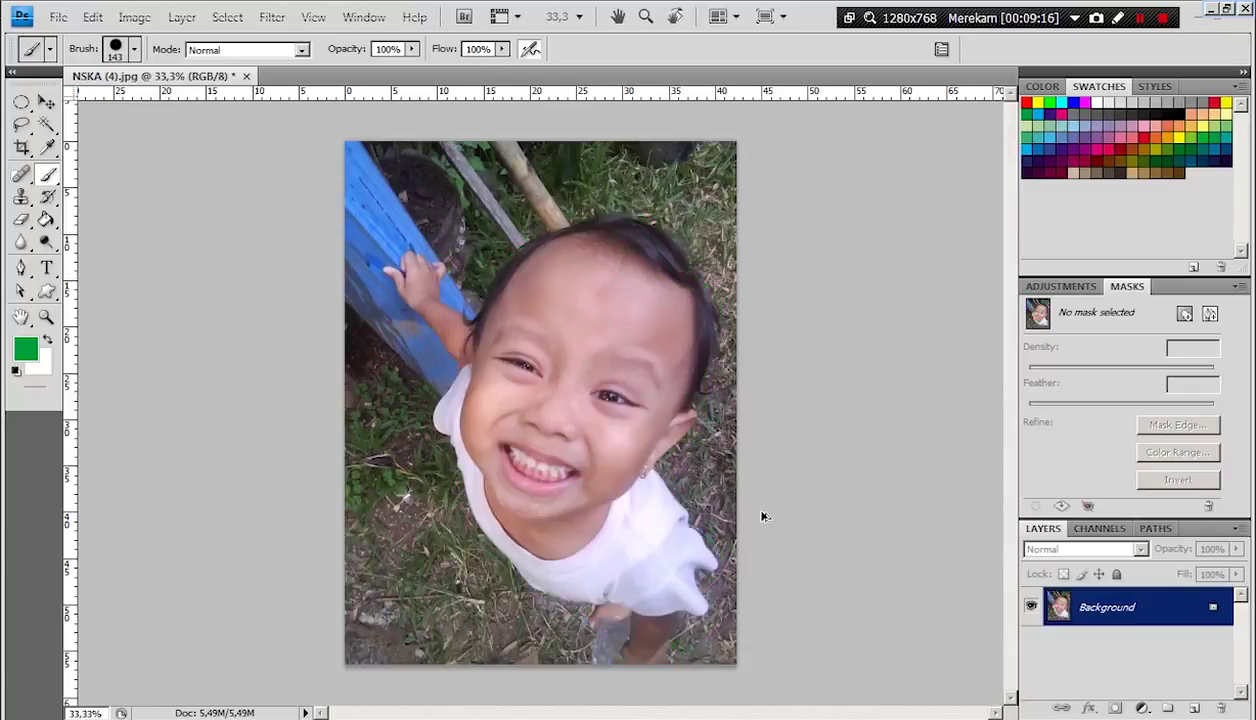
# Create empty Layer 1 and set the brush Master Diameter to 250 px
pyautogui.click(1195, 708)
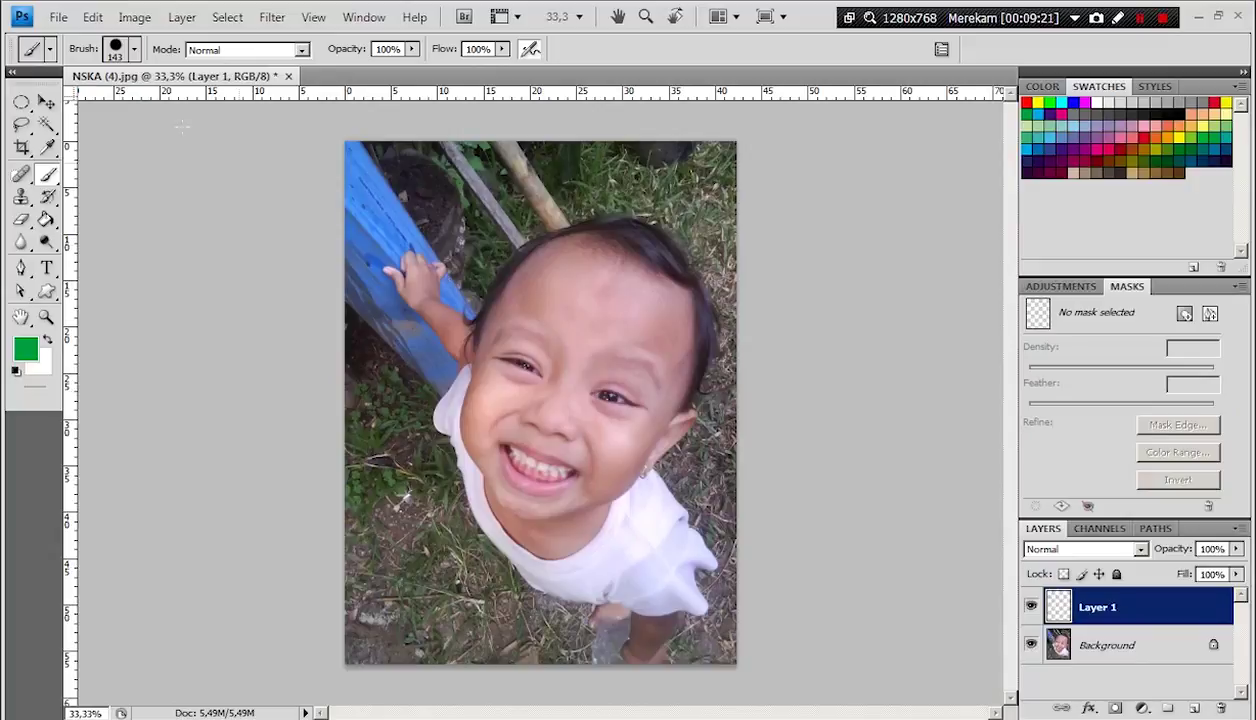
pyautogui.click(136, 52)
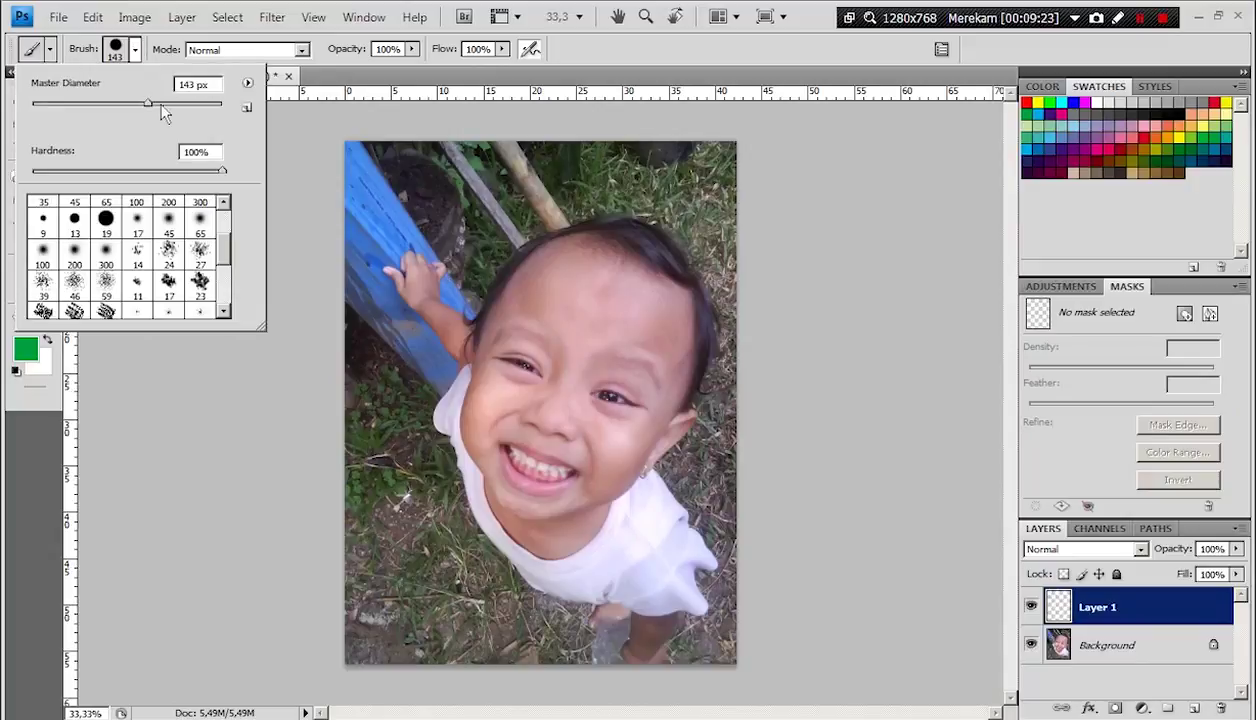
pyautogui.moveTo(147, 102); pyautogui.dragTo(189, 105)
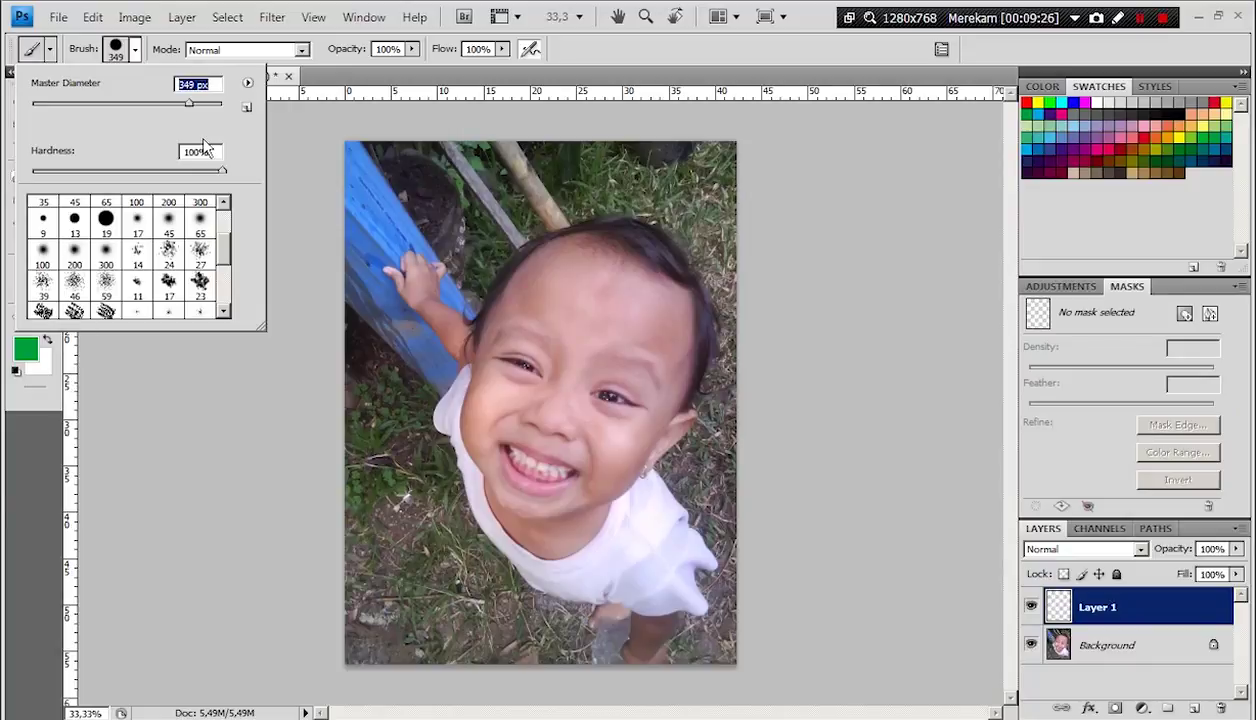
pyautogui.write('2')
pyautogui.write('50')
pyautogui.press('Return')
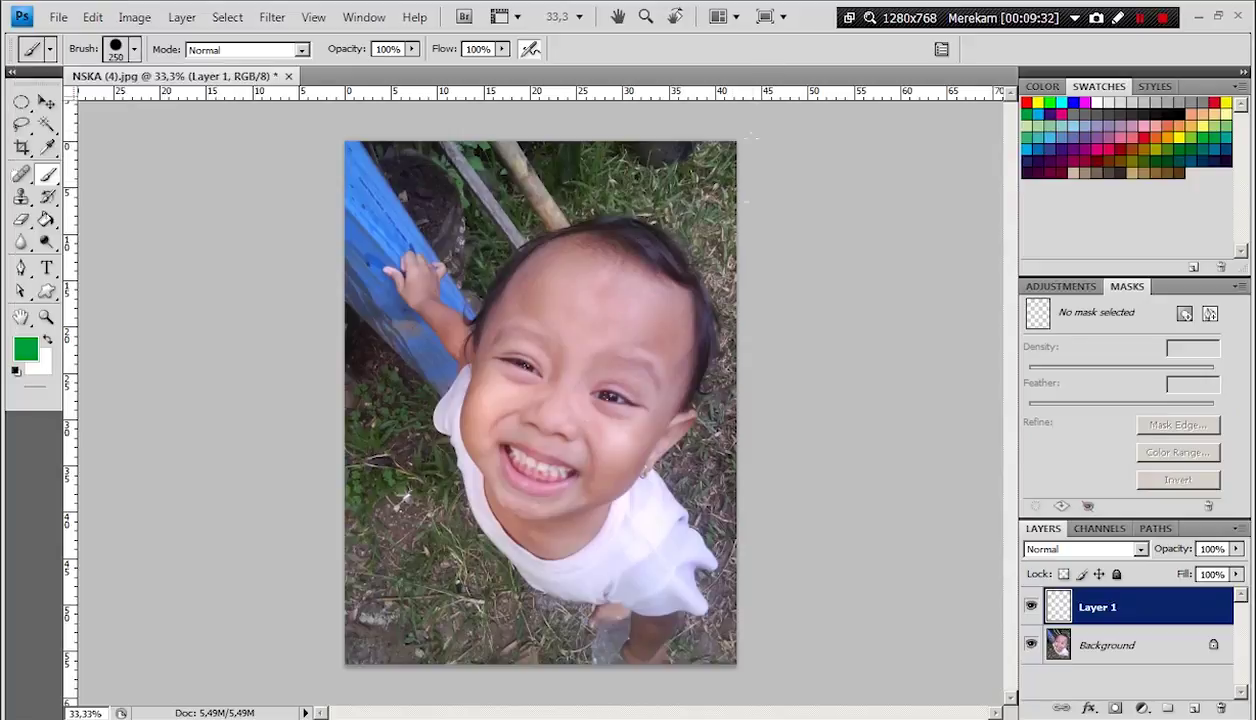
# Paint green over the child from forehead down to shirt on Layer 1, then load it as a selection
pyautogui.click(600, 326)
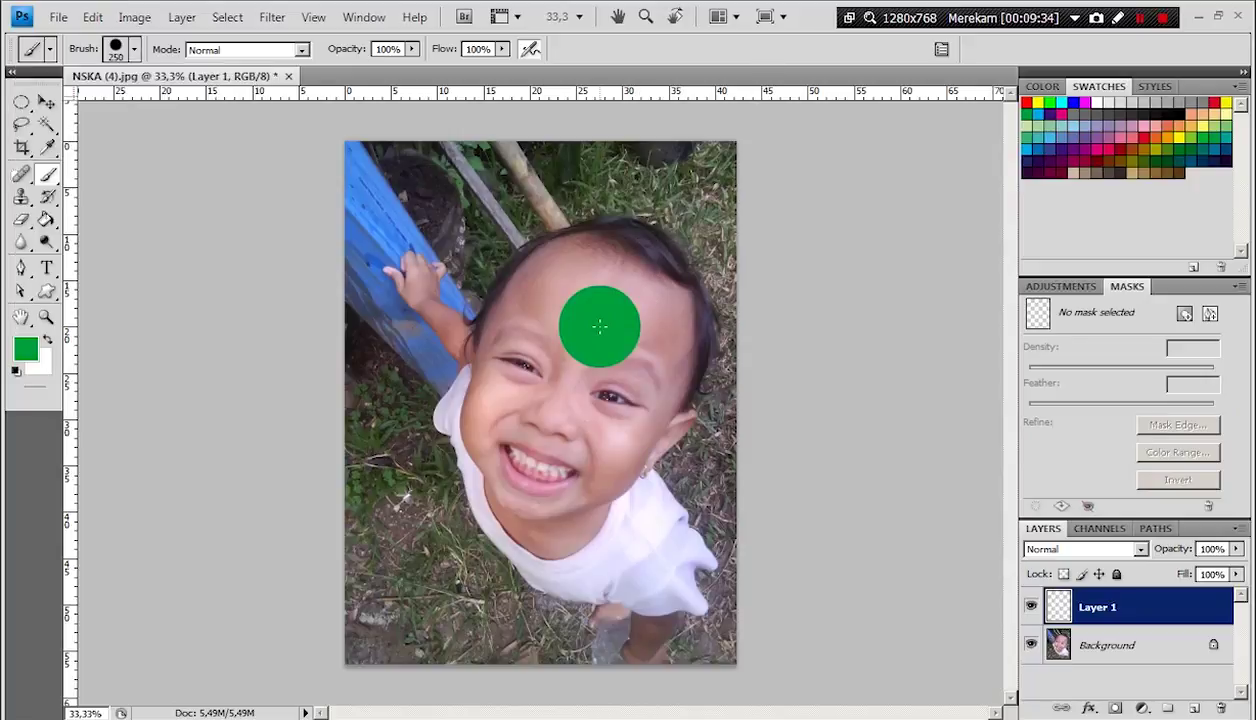
pyautogui.moveTo(600, 256)
pyautogui.mouseDown()
pyautogui.moveTo(480, 378)
pyautogui.moveTo(419, 290)
pyautogui.mouseUp()
pyautogui.moveTo(470, 400)
pyautogui.mouseDown()
pyautogui.moveTo(462, 420)
pyautogui.moveTo(505, 515)
pyautogui.moveTo(650, 603)
pyautogui.moveTo(645, 650)
pyautogui.moveTo(676, 589)
pyautogui.moveTo(658, 535)
pyautogui.moveTo(614, 478)
pyautogui.moveTo(660, 410)
pyautogui.moveTo(659, 283)
pyautogui.moveTo(560, 435)
pyautogui.moveTo(630, 390)
pyautogui.moveTo(575, 440)
pyautogui.mouseUp()
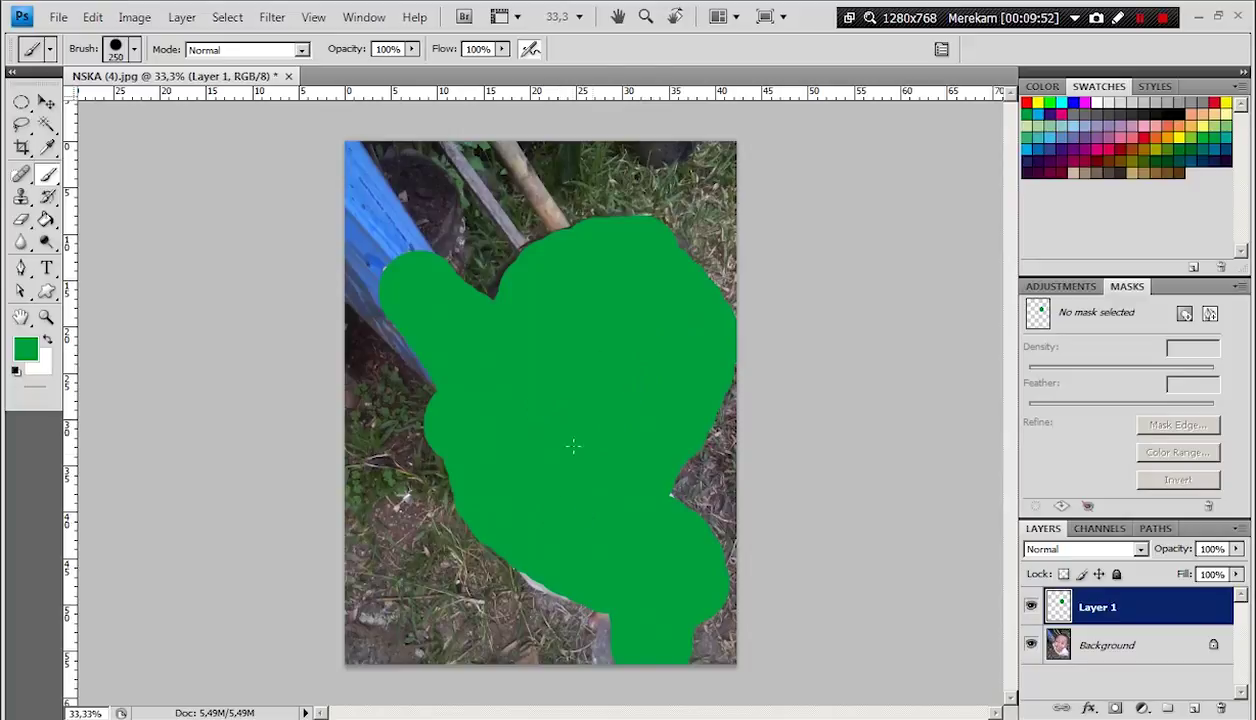
pyautogui.moveTo(550, 576); pyautogui.dragTo(547, 580)
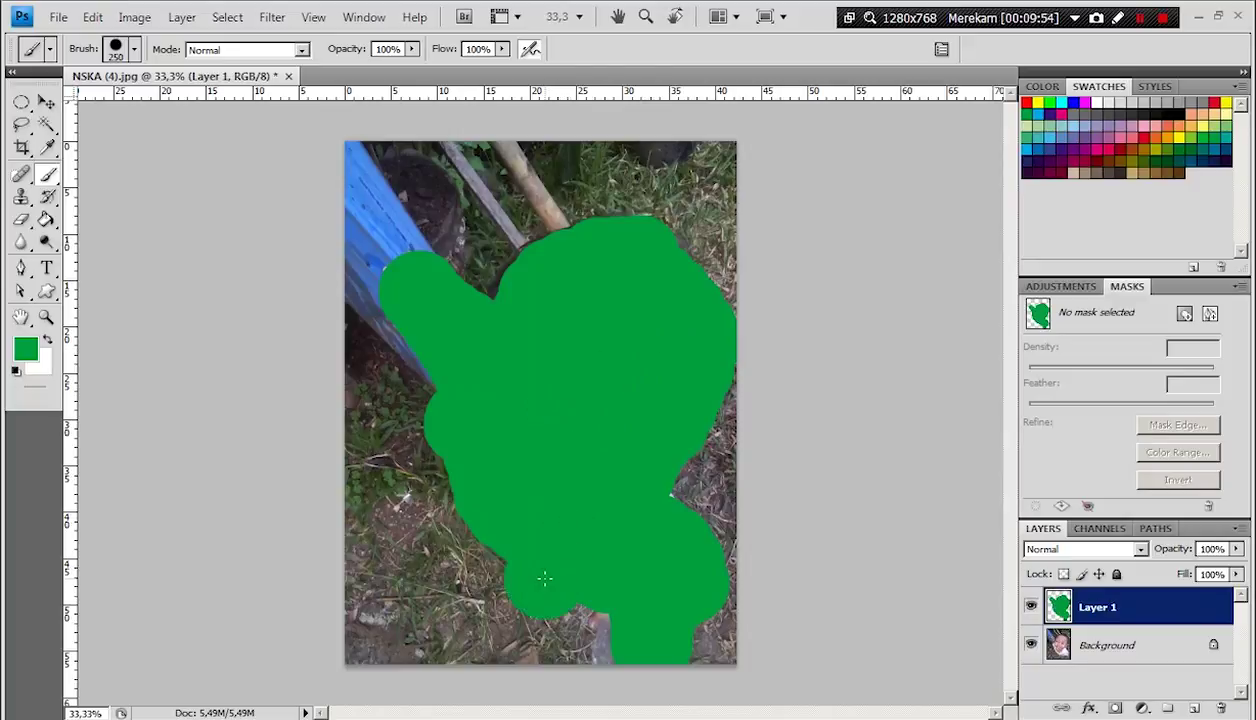
pyautogui.click(615, 607)
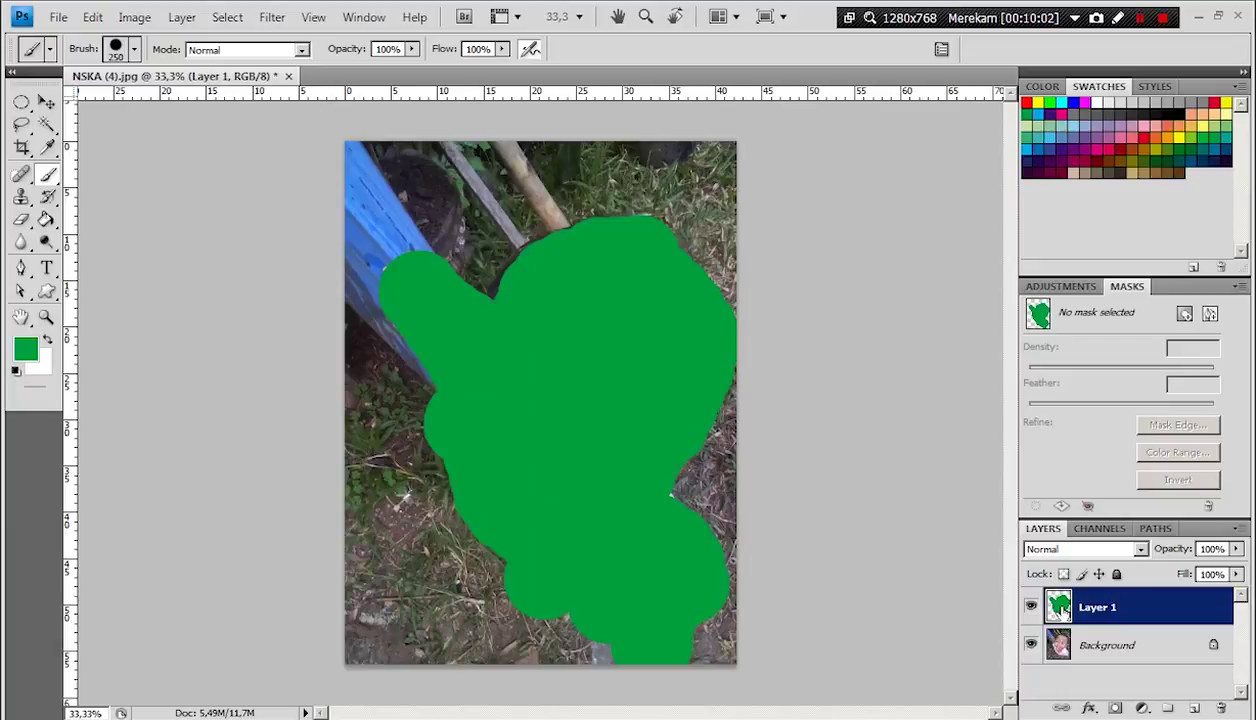
pyautogui.keyDown('ctrl'); pyautogui.click(1059, 607); pyautogui.keyUp('ctrl')
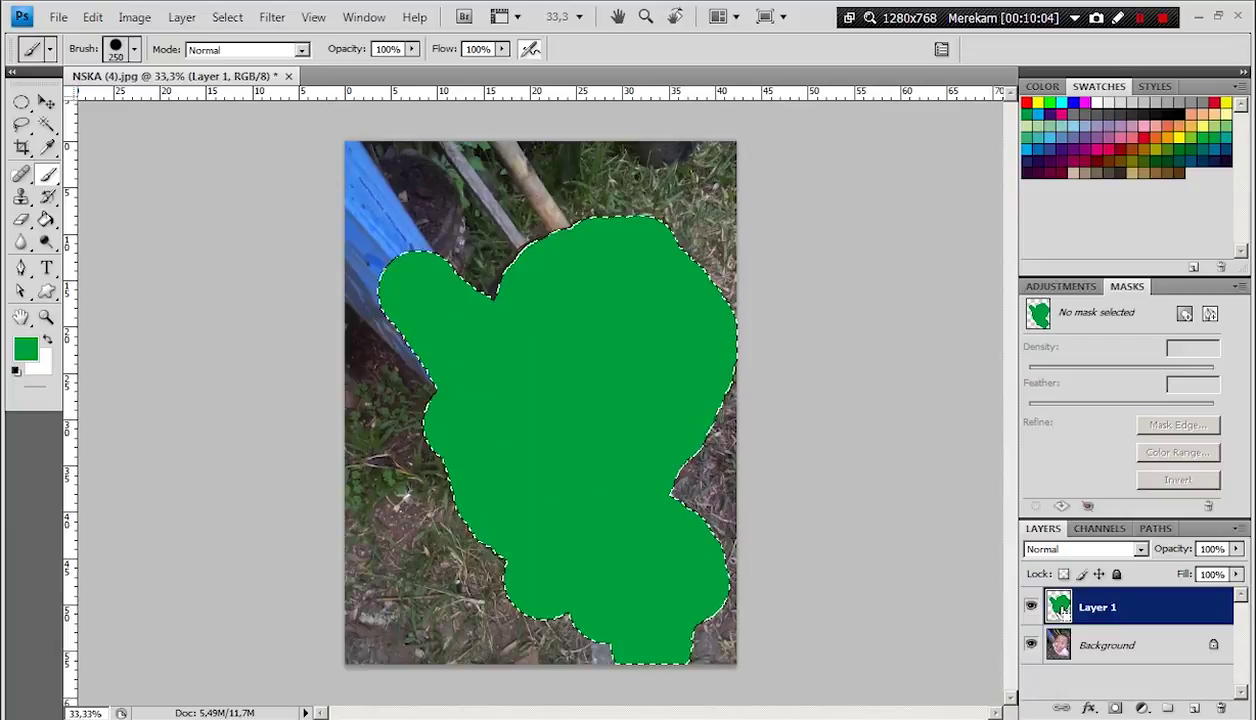
# Select the inverse of the green shape and clear that background on the Background layer to white
pyautogui.hotkey('ctrl', 'd')
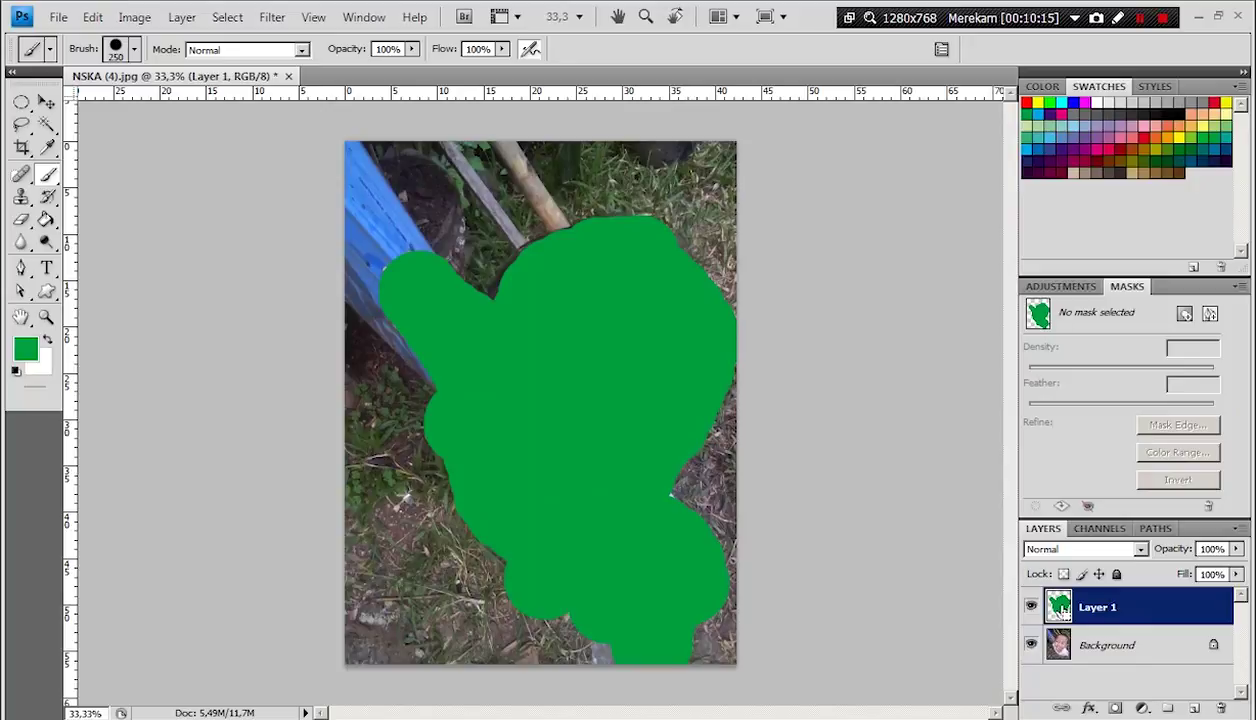
pyautogui.keyDown('ctrl'); pyautogui.click(1060, 608); pyautogui.keyUp('ctrl')
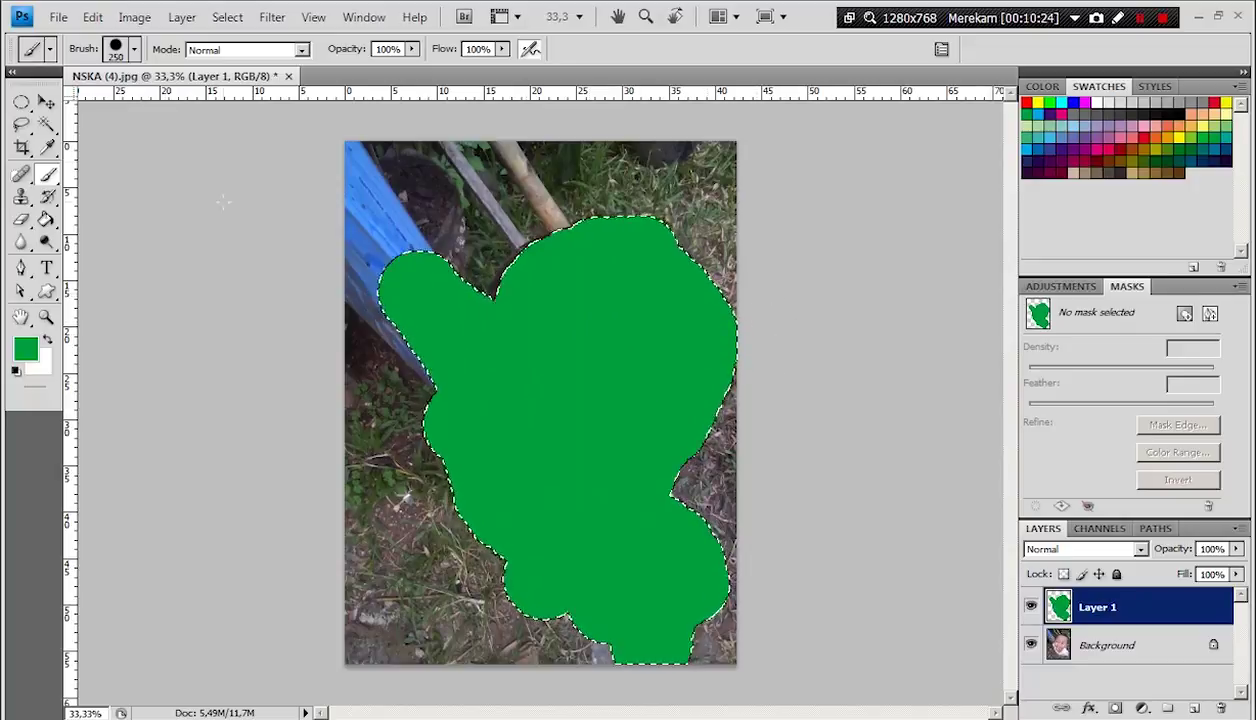
pyautogui.click(227, 17)
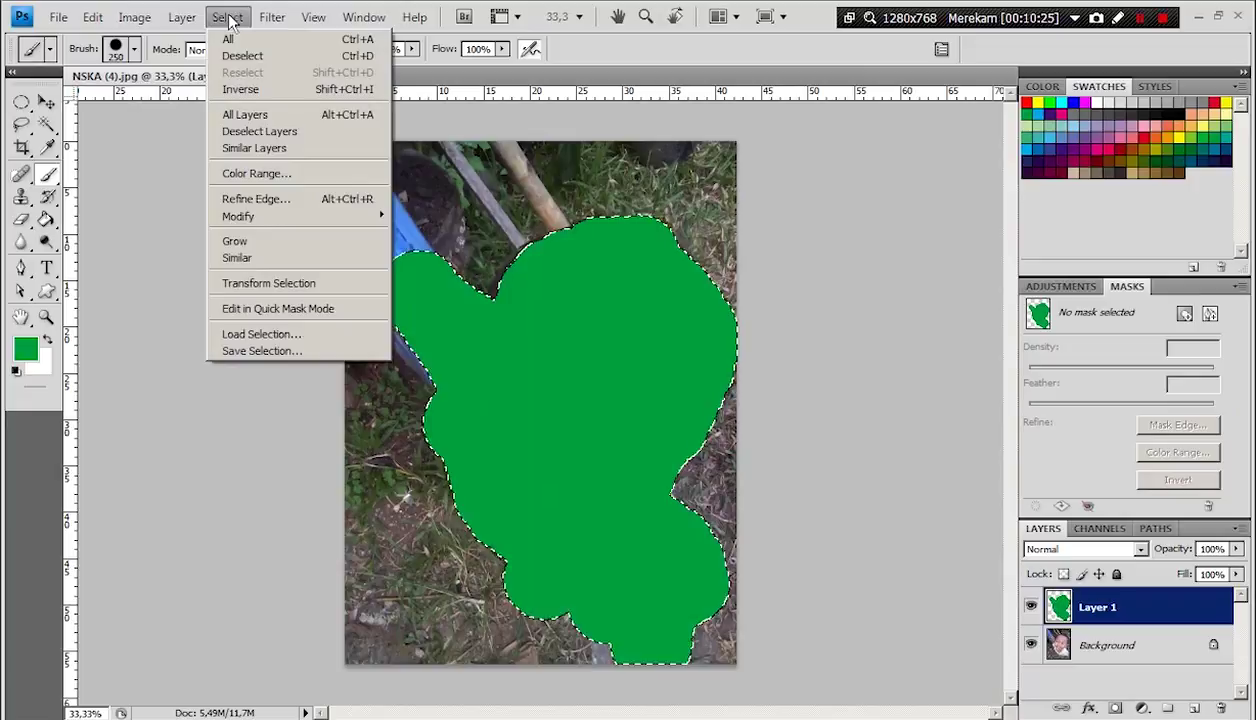
pyautogui.click(241, 89)
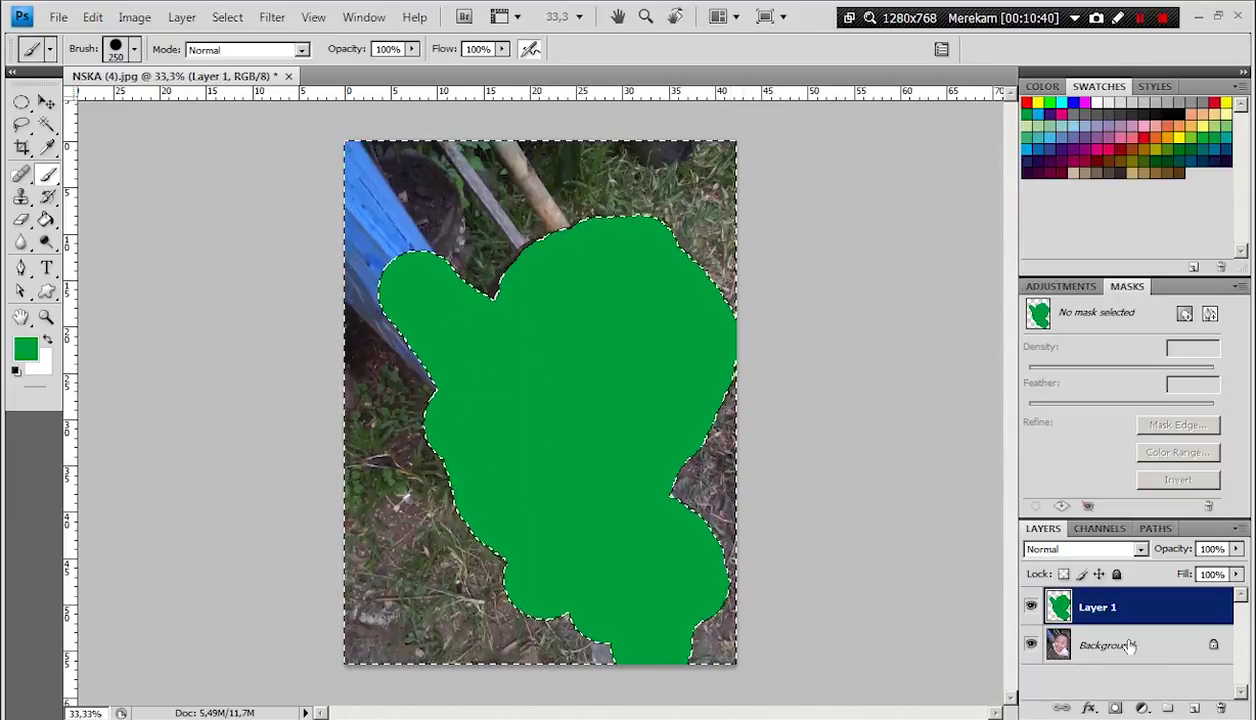
pyautogui.hotkey('alt', '[')
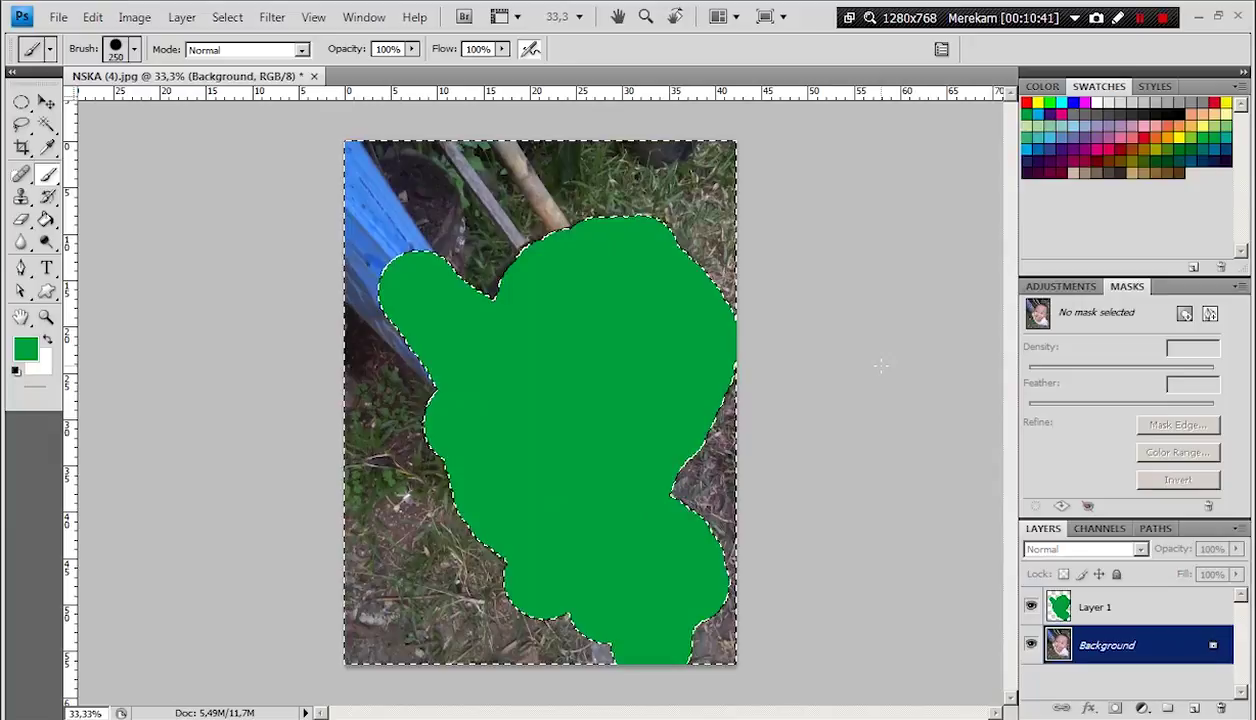
pyautogui.press('Delete')
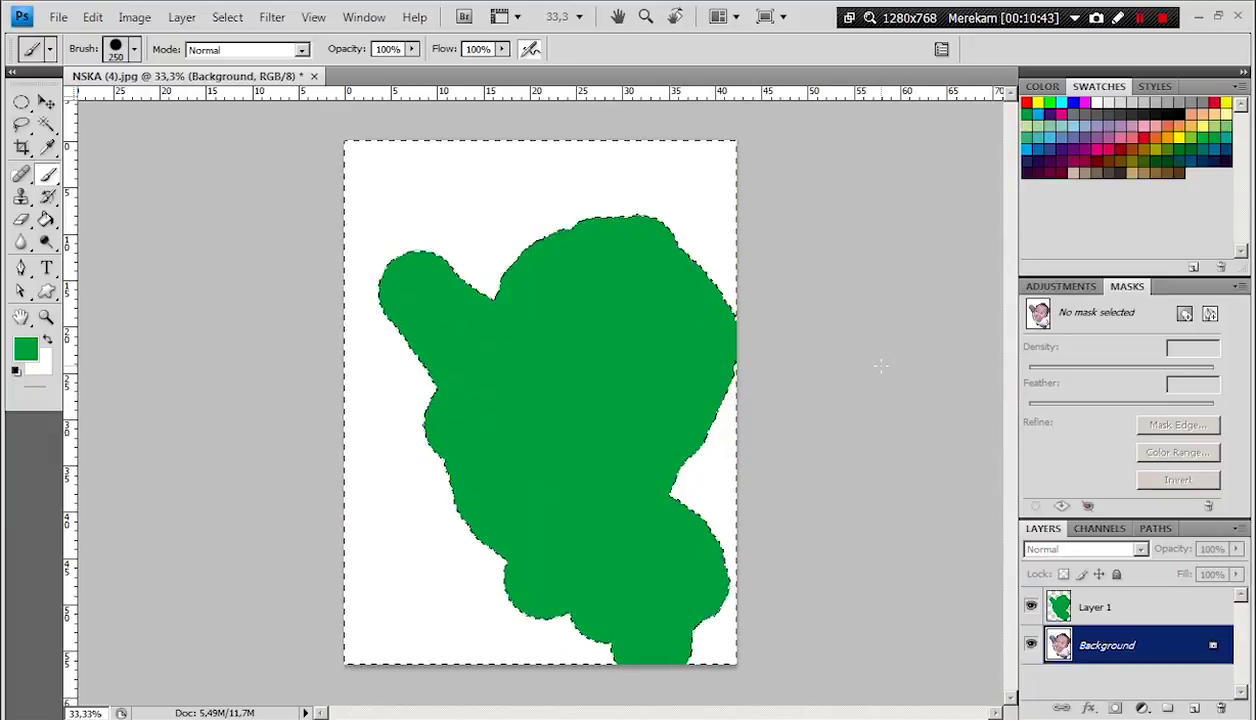
# Hide green Layer 1 to preview the white cut-out, then undo back to the original photo
pyautogui.click(1031, 607)
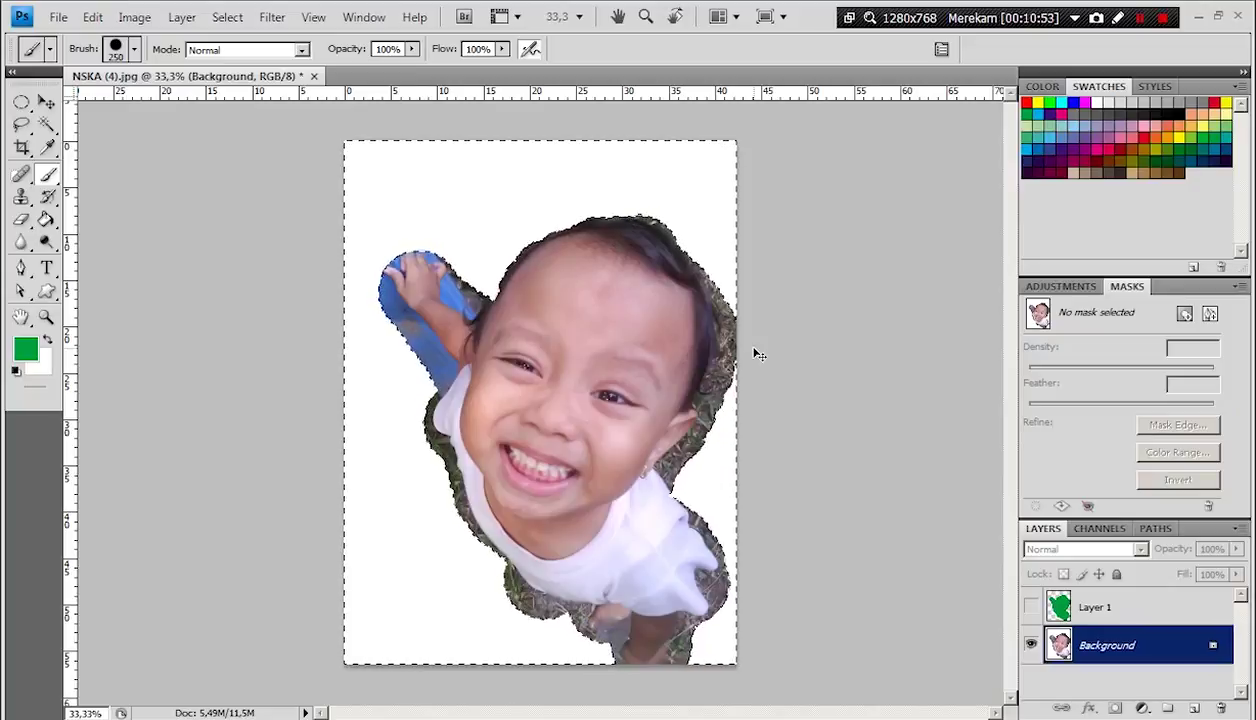
pyautogui.hotkey('ctrl', 'z')
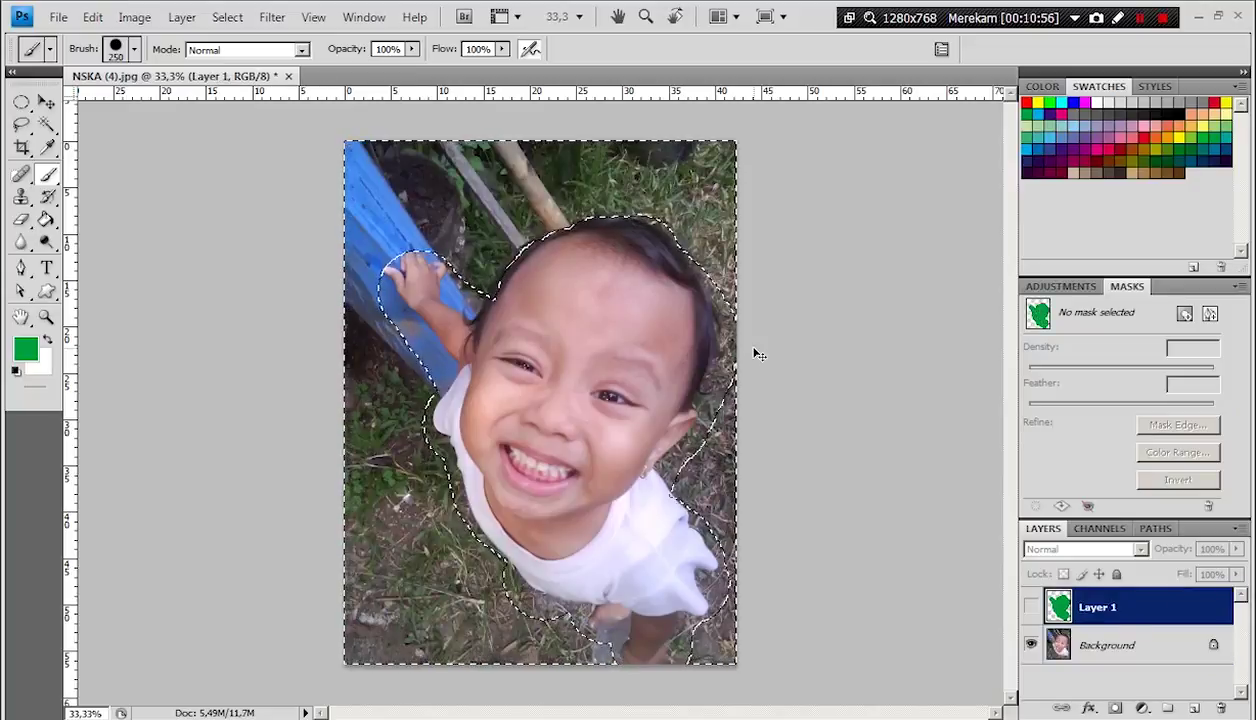
pyautogui.press('v')
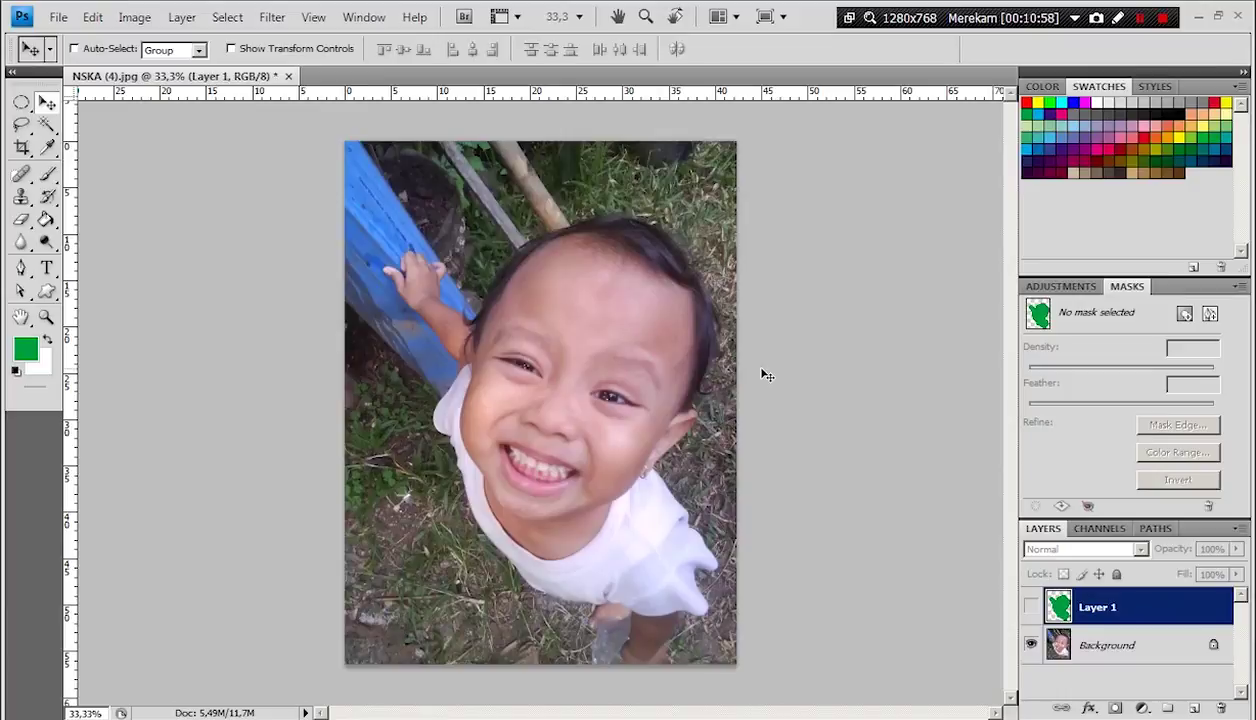